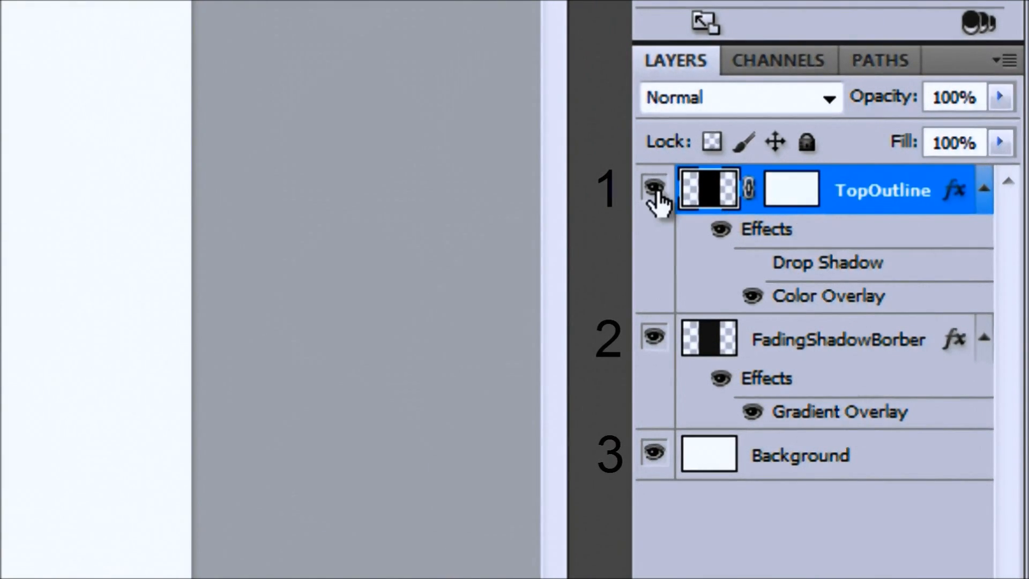
- Hide and show the TopOutline and FadingShadowBorber layers one after the other to examine what each contributes
{"action": "left_click", "coordinate": [653, 187]}
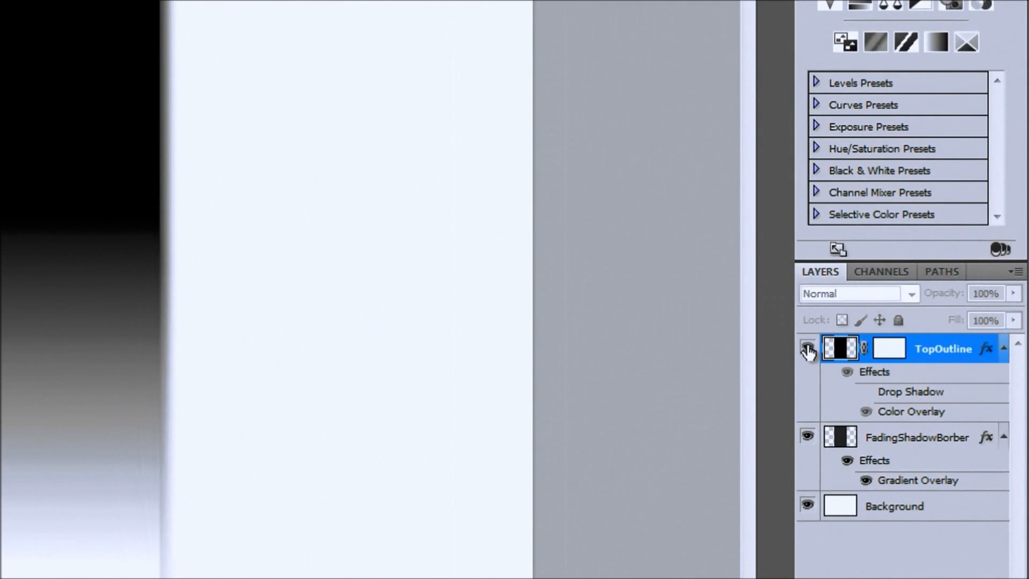
{"action": "left_click", "coordinate": [807, 350]}
{"action": "left_click", "coordinate": [840, 437]}
{"action": "left_click", "coordinate": [808, 437]}
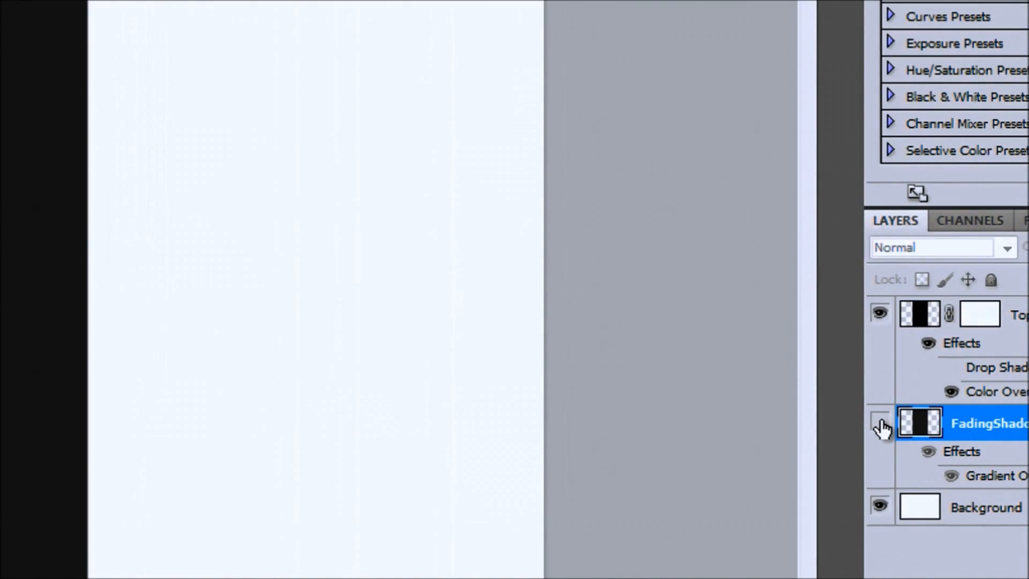
{"action": "left_click", "coordinate": [880, 423]}
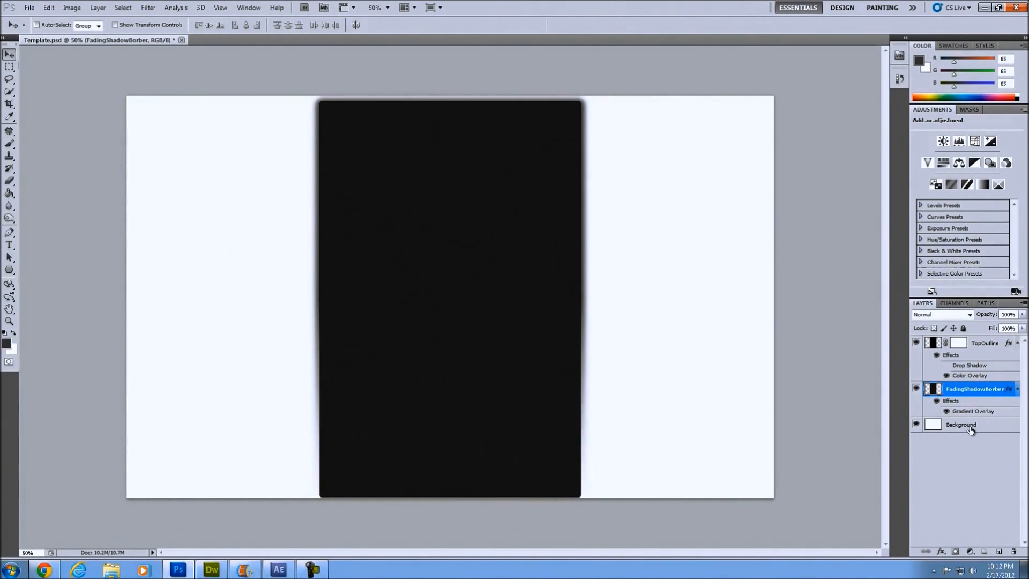
- Add a text box reading CANDLE LIT across the upper canvas and move its layer to the top of the layer stack
{"action": "left_click", "coordinate": [971, 428]}
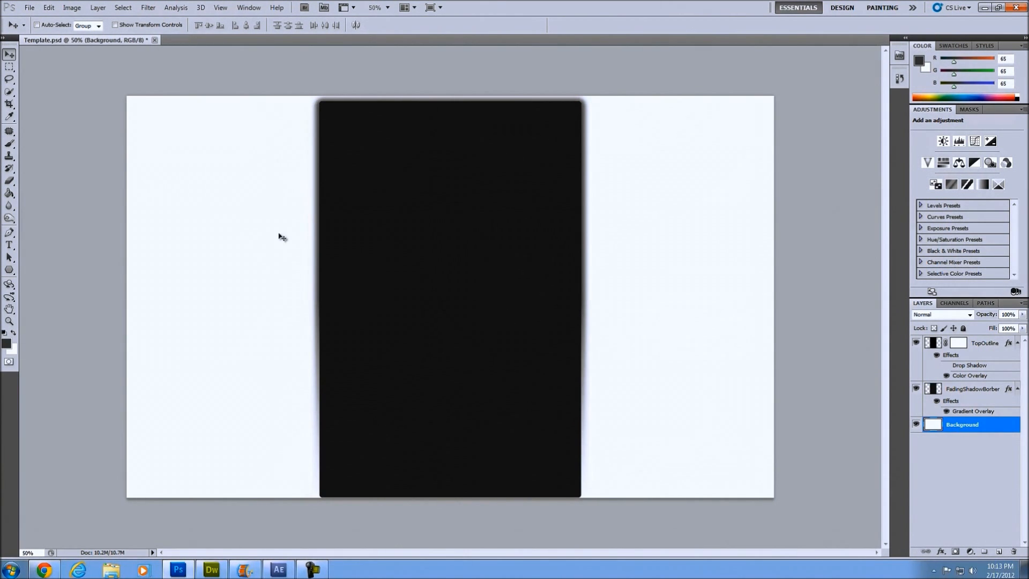
{"action": "left_click", "coordinate": [10, 246]}
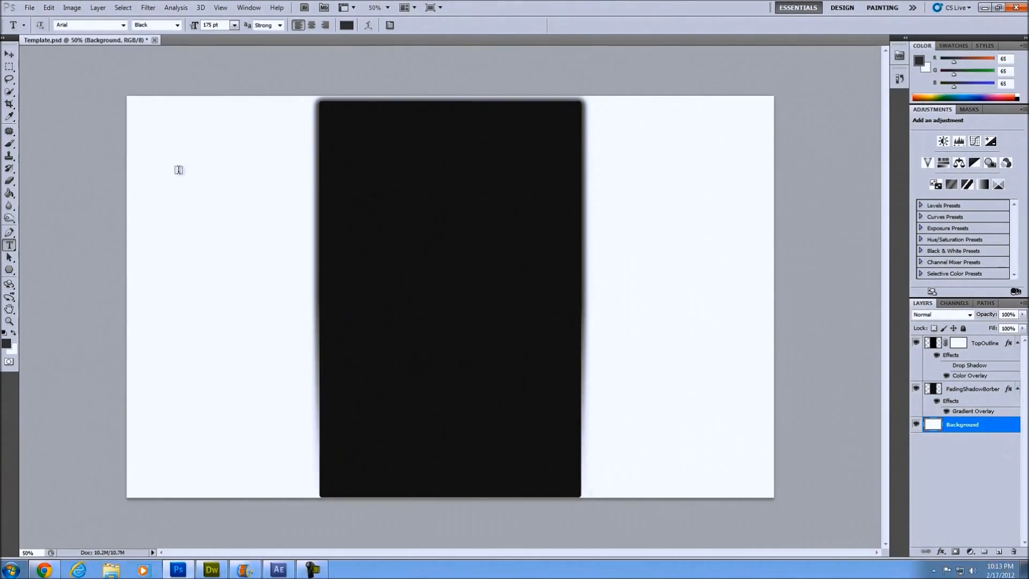
{"action": "left_click_drag", "start_coordinate": [178, 169], "coordinate": [682, 295]}
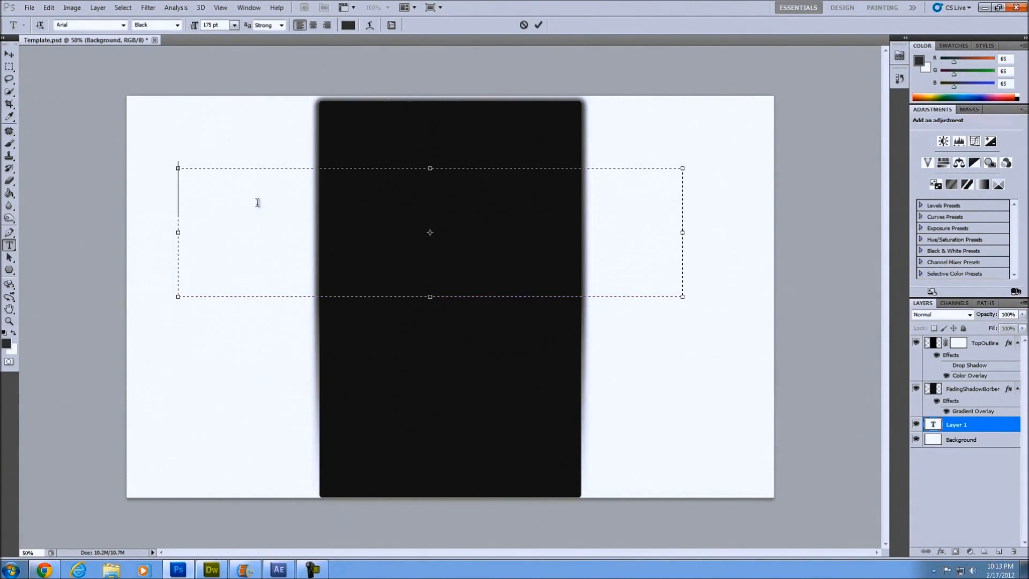
{"action": "type", "text": "CAN"}
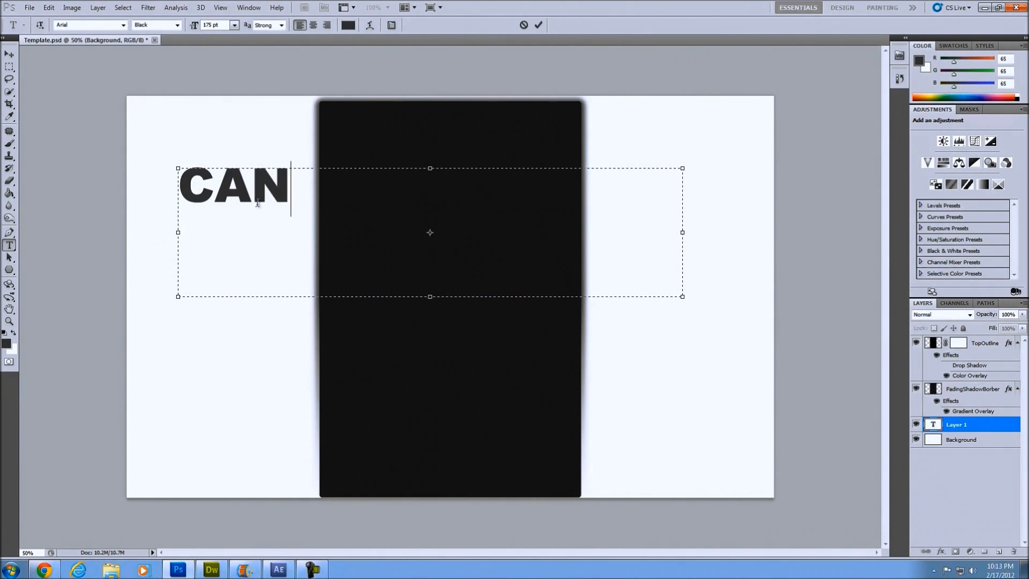
{"action": "type", "text": "DY L"}
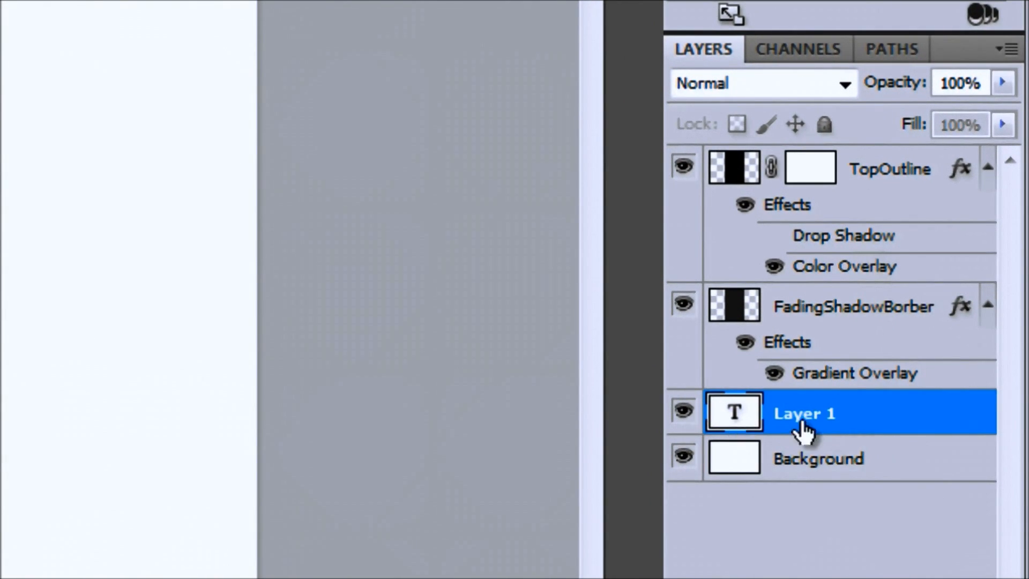
{"action": "left_click", "coordinate": [812, 522]}
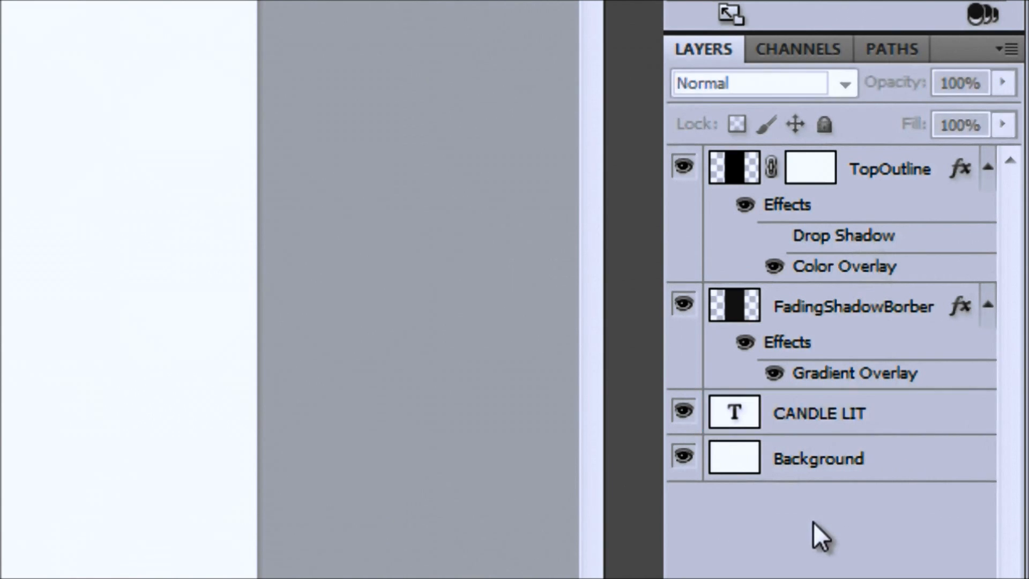
{"action": "left_click", "coordinate": [788, 419]}
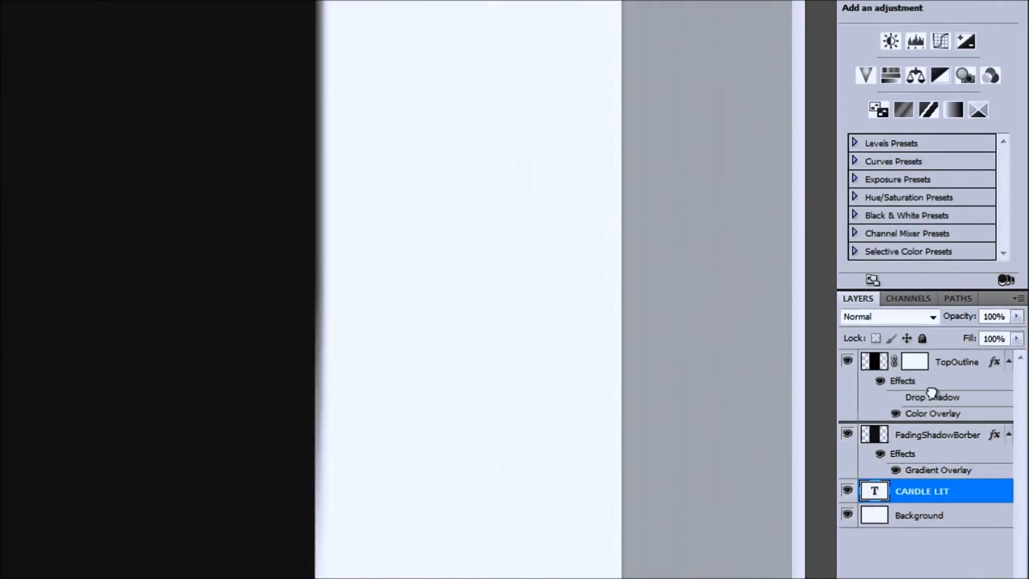
{"action": "left_click_drag", "start_coordinate": [931, 393], "coordinate": [933, 363]}
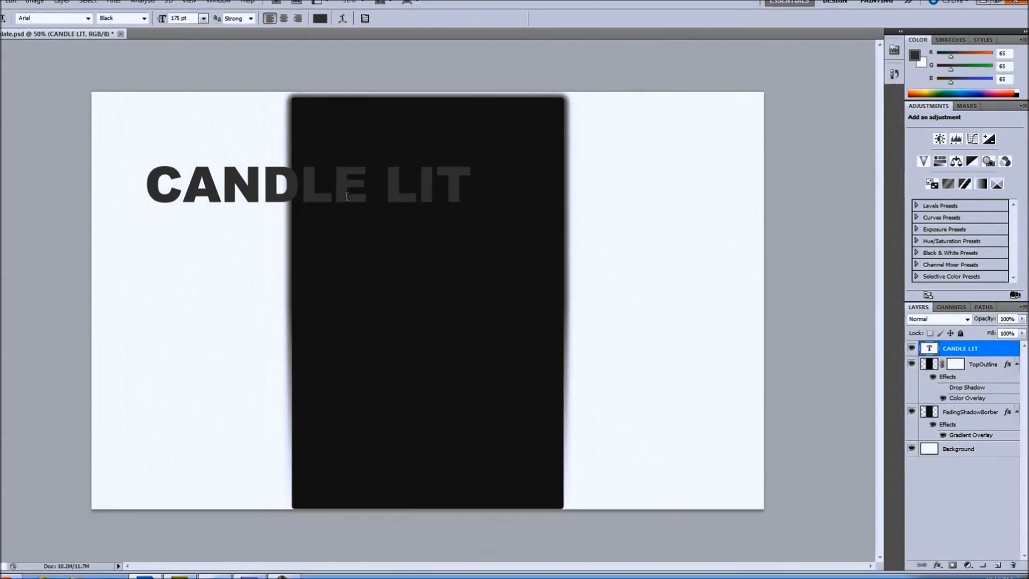
- Rotate the CANDLE LIT text by -90 degrees and place it along the outside of the black rectangle's left edge
{"action": "left_click", "coordinate": [12, 55]}
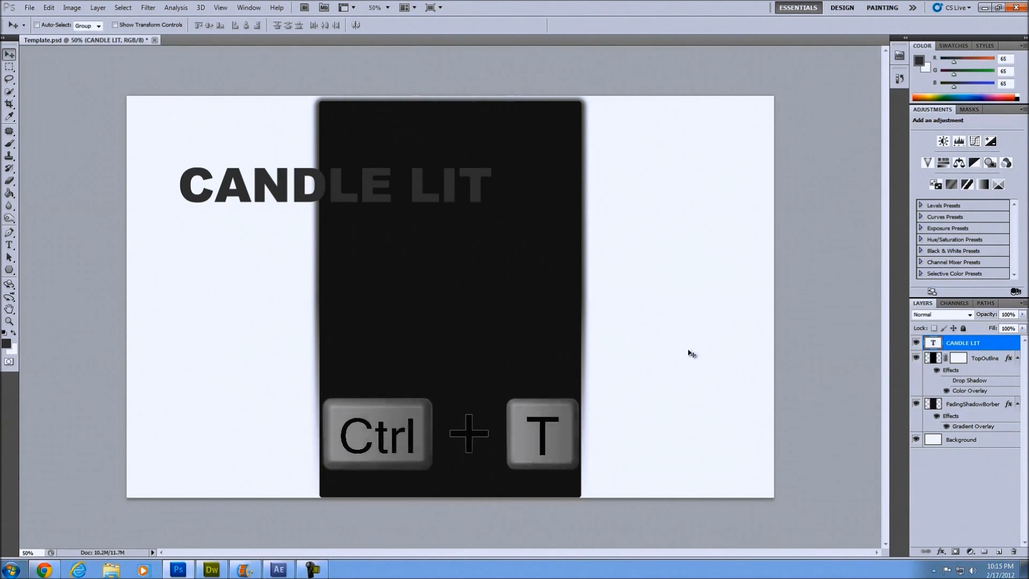
{"action": "key", "text": "ctrl+t"}
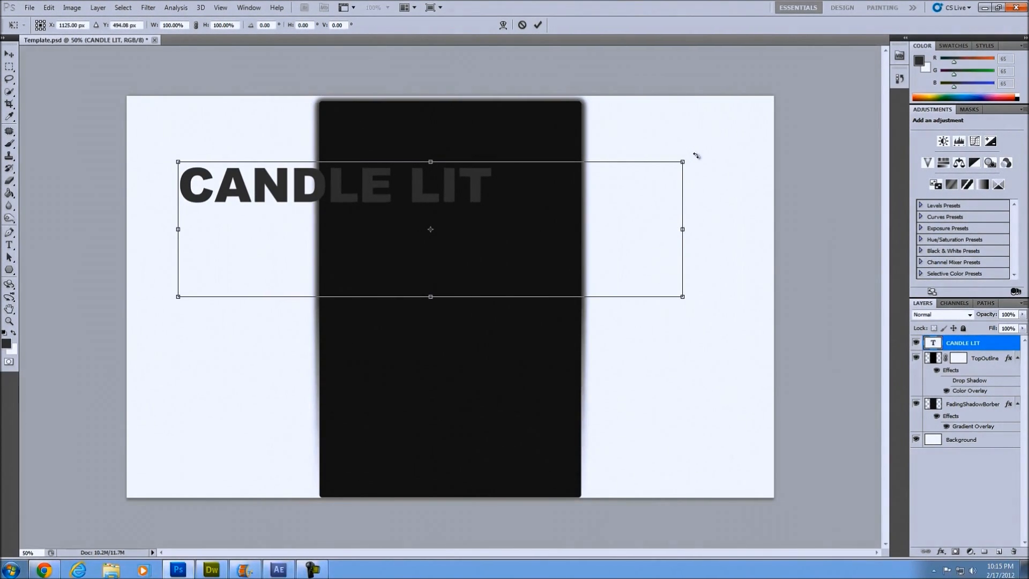
{"action": "left_click_drag", "start_coordinate": [696, 155], "coordinate": [407, 65]}
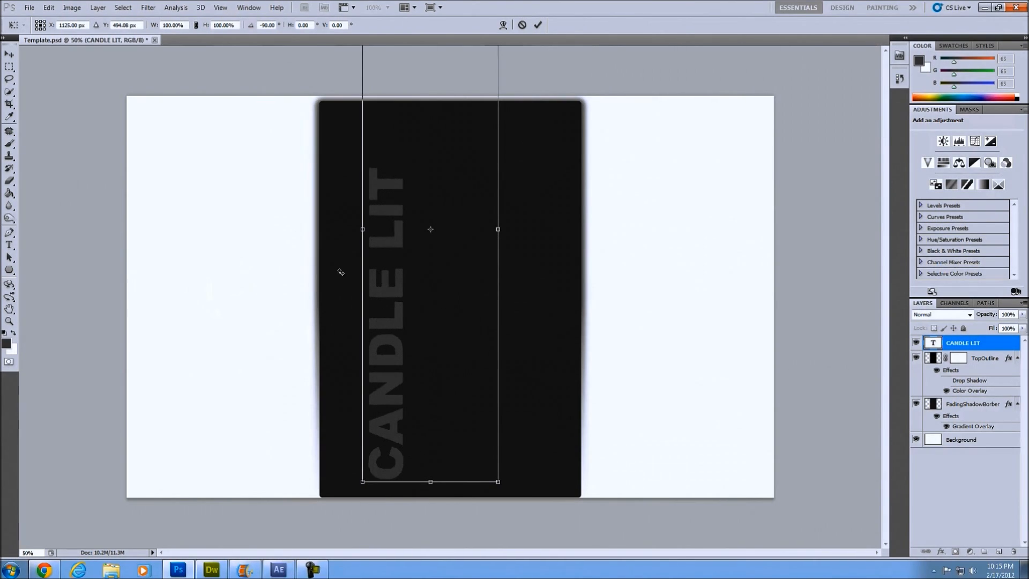
{"action": "key", "text": "Return"}
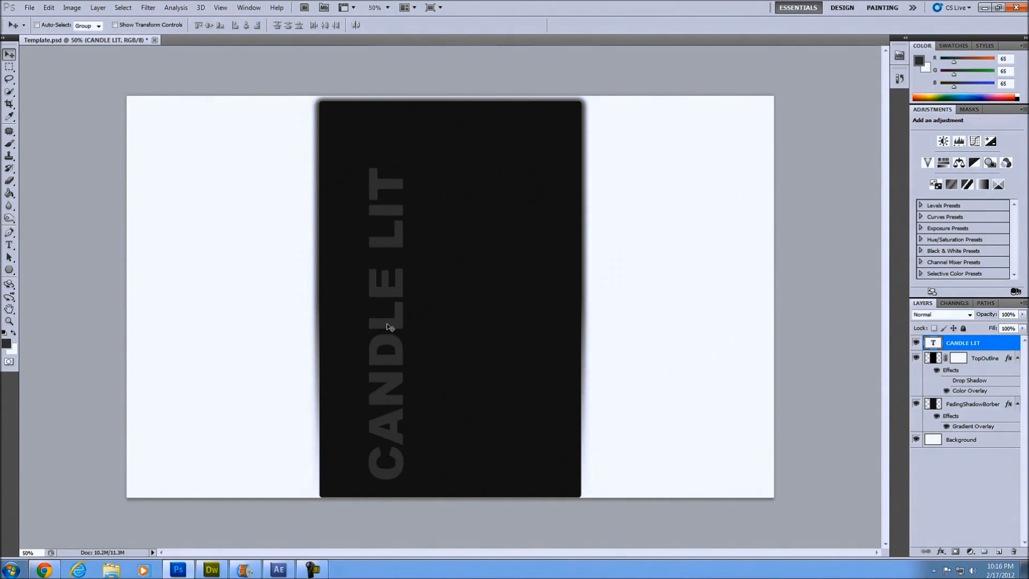
{"action": "left_click_drag", "start_coordinate": [394, 328], "coordinate": [297, 278]}
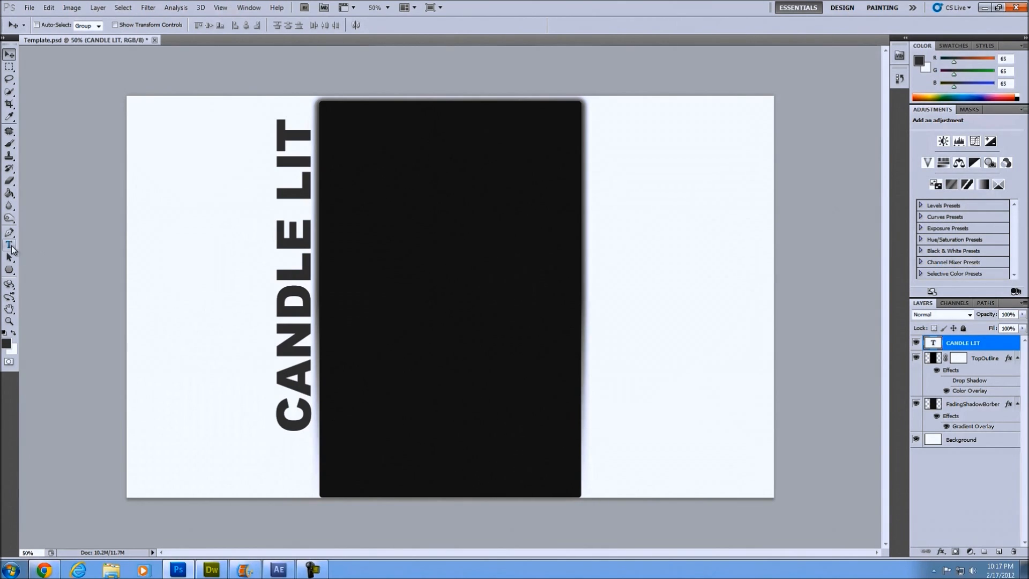
- Add a second text box across the middle of the canvas reading CRIME SCENE
{"action": "left_click", "coordinate": [9, 246]}
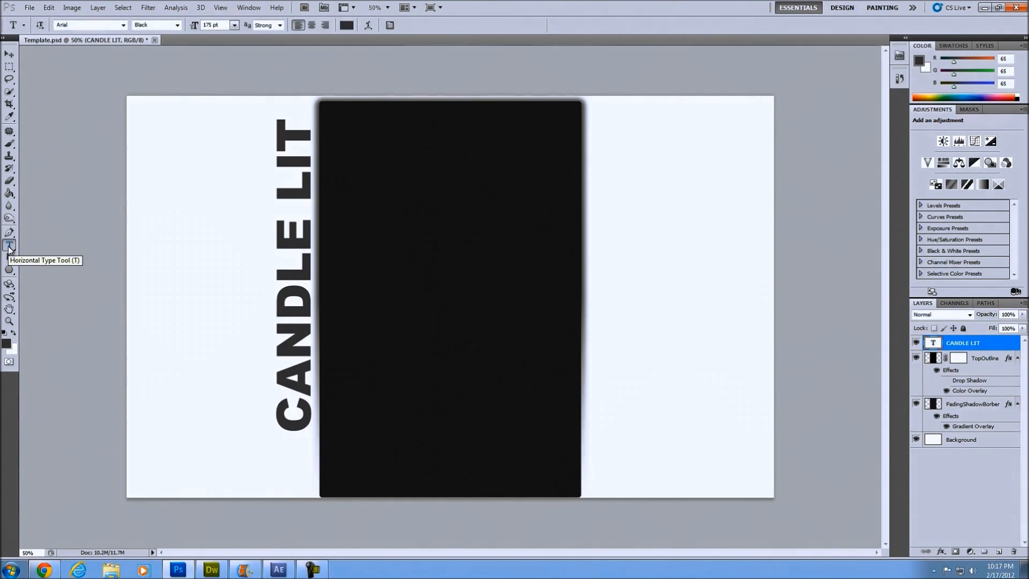
{"action": "left_click_drag", "start_coordinate": [202, 271], "coordinate": [724, 441]}
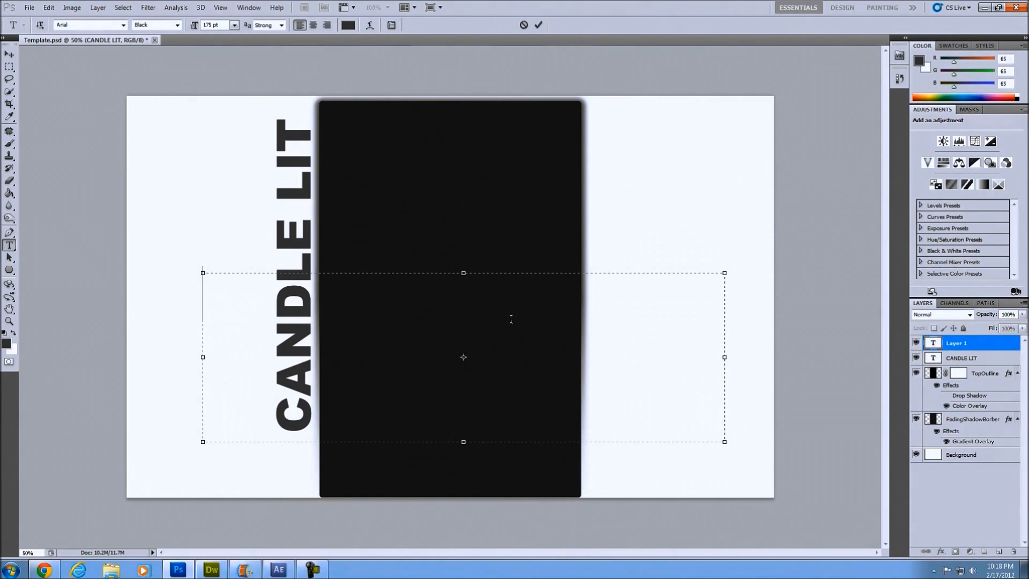
{"action": "type", "text": "CRIME SCENE"}
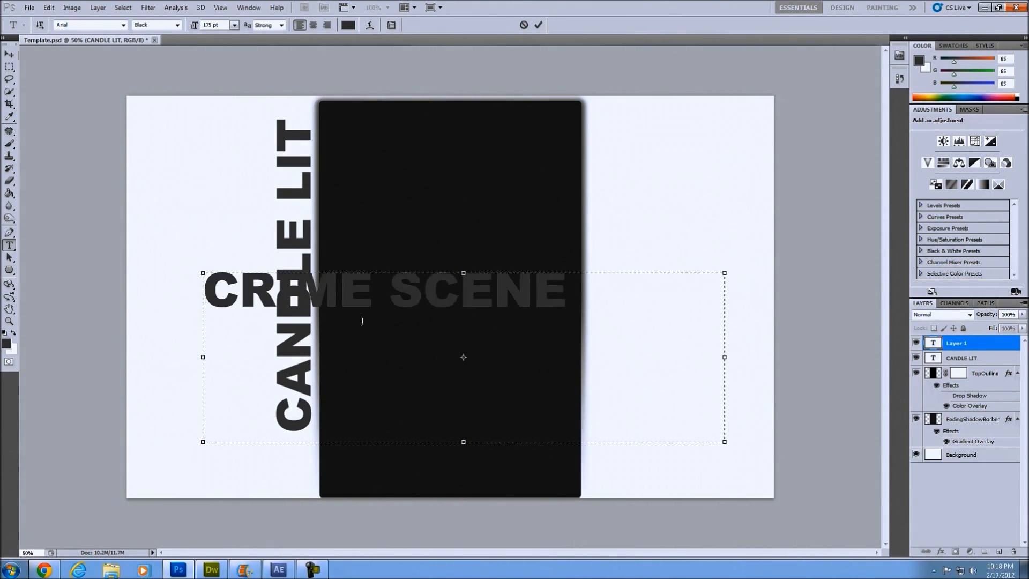
- Rotate the CRIME SCENE text 90 degrees clockwise and place it along the outside of the black rectangle's right edge
{"action": "left_click", "coordinate": [8, 56]}
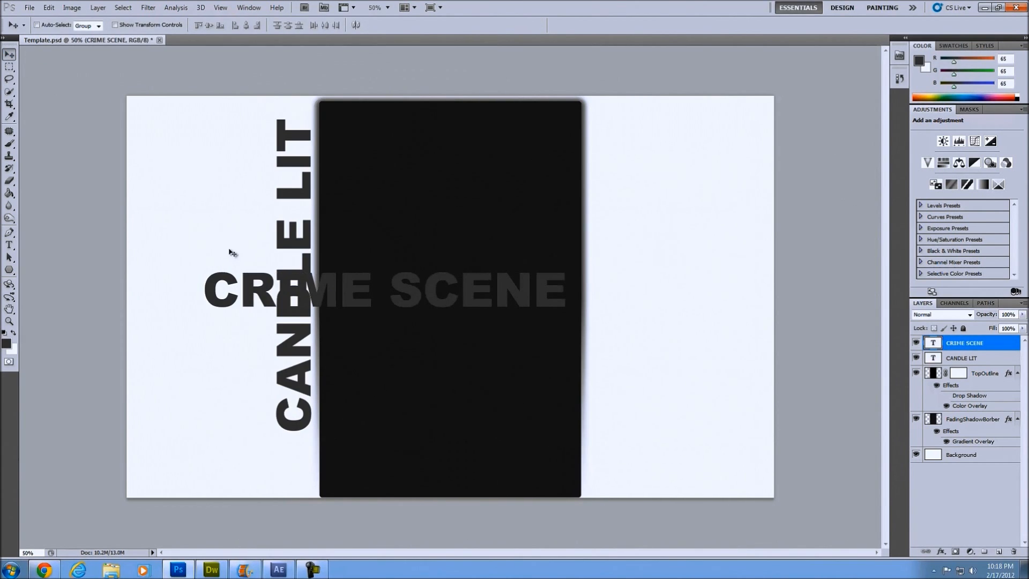
{"action": "key", "text": "ctrl+t"}
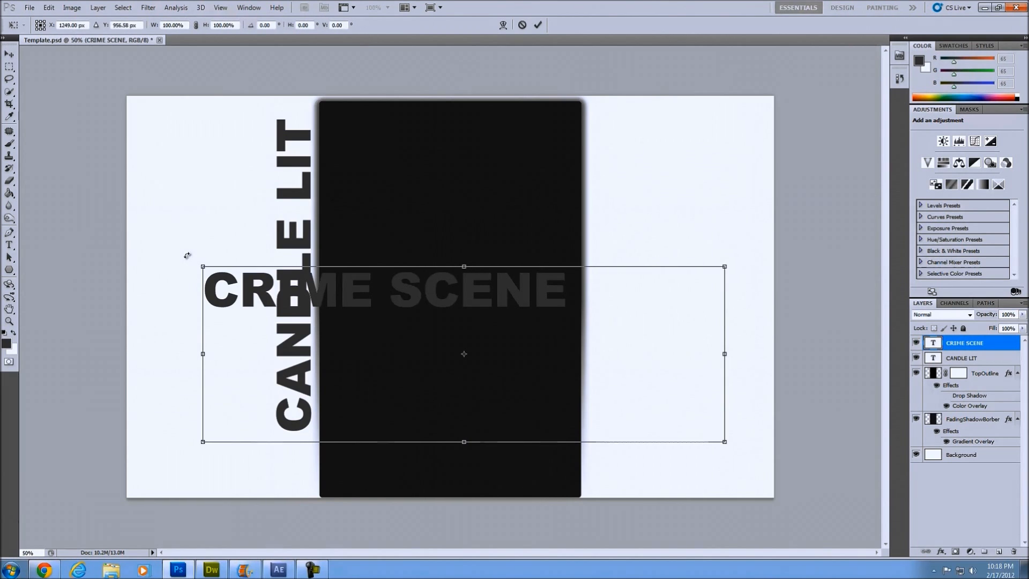
{"action": "left_click_drag", "start_coordinate": [195, 237], "coordinate": [578, 89]}
{"action": "key", "text": "Return"}
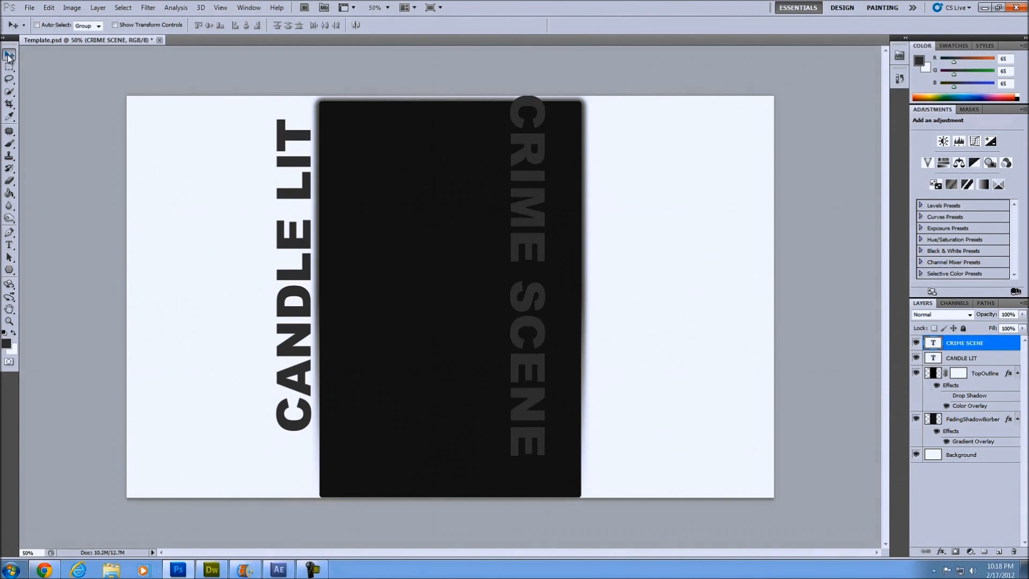
{"action": "left_click_drag", "start_coordinate": [519, 256], "coordinate": [601, 274]}
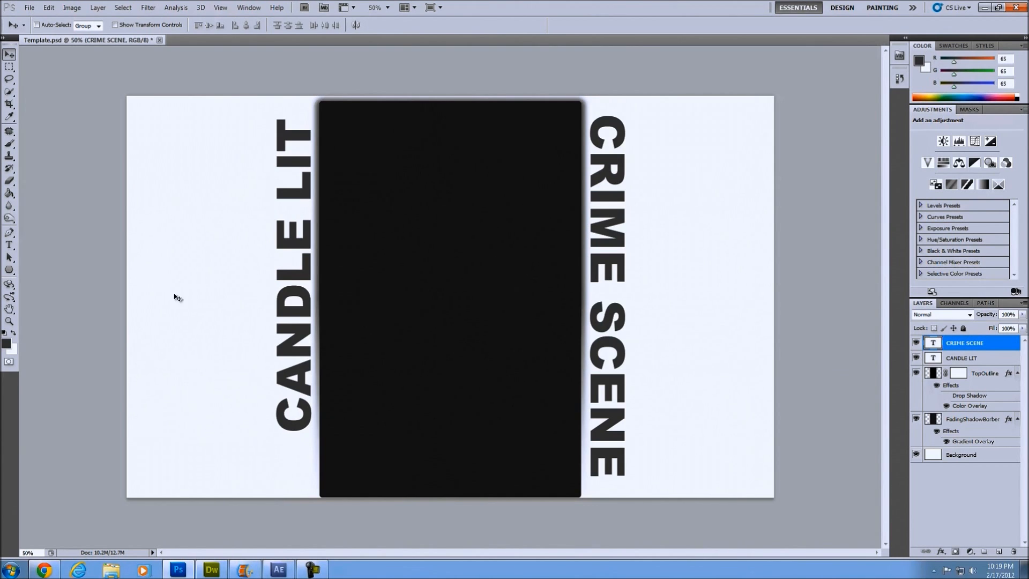
- Add the text HD and place it below CANDLE LIT beside the black rectangle's lower left corner
{"action": "left_click", "coordinate": [10, 246]}
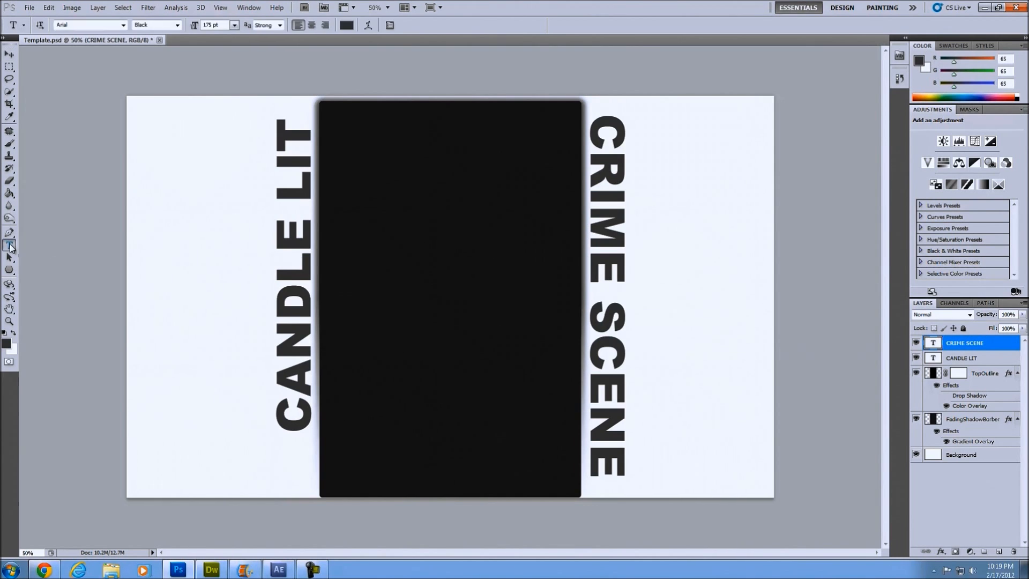
{"action": "left_click_drag", "start_coordinate": [138, 414], "coordinate": [288, 487]}
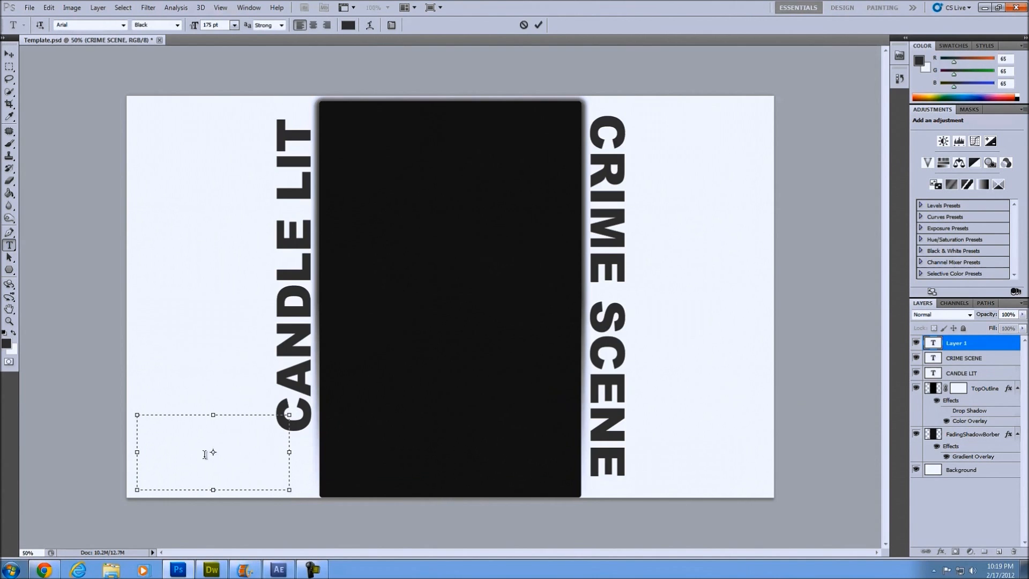
{"action": "type", "text": "HD"}
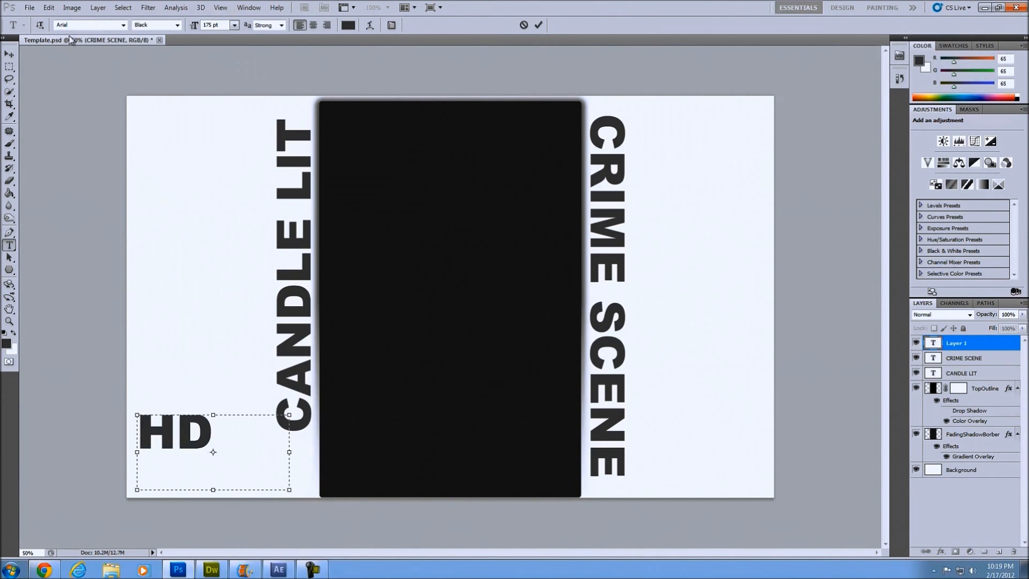
{"action": "left_click", "coordinate": [10, 59]}
{"action": "left_click_drag", "start_coordinate": [195, 440], "coordinate": [292, 469]}
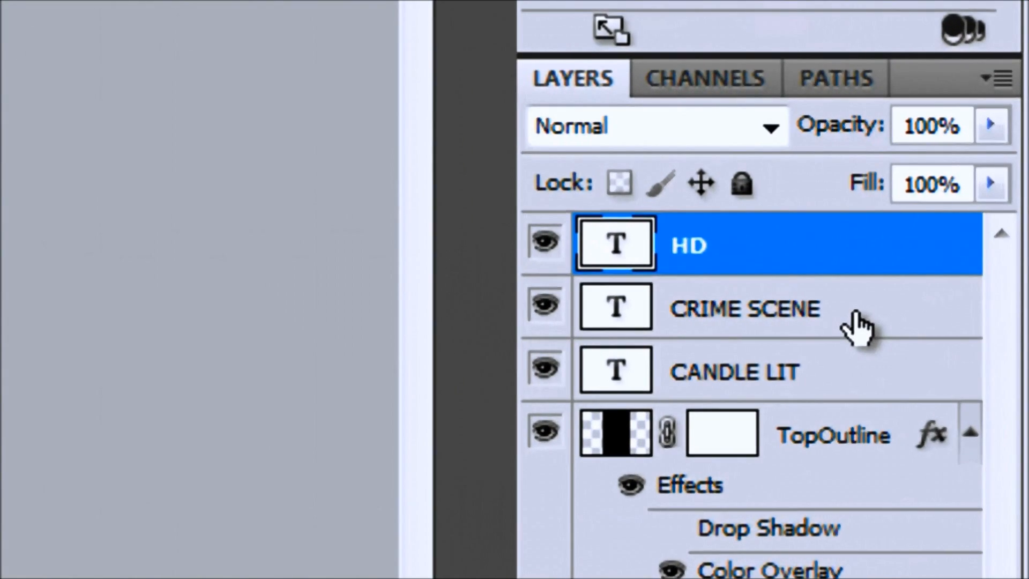
- Enable Bevel and Emboss with Contour, Gradient Overlay, Pattern Overlay and Drop Shadow in the CRIME SCENE layer's style
{"action": "left_click", "coordinate": [990, 359]}
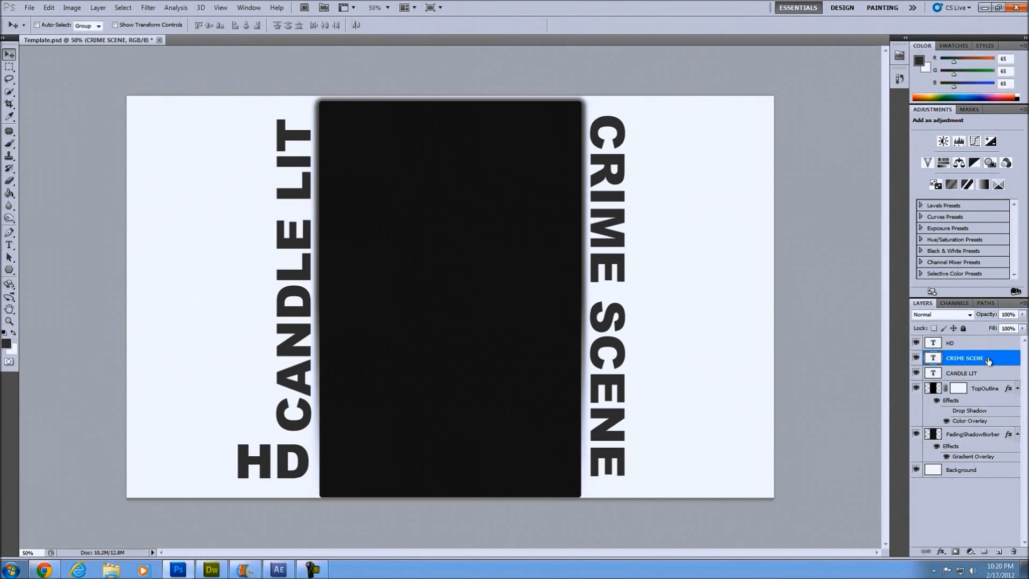
{"action": "double_click", "coordinate": [989, 360]}
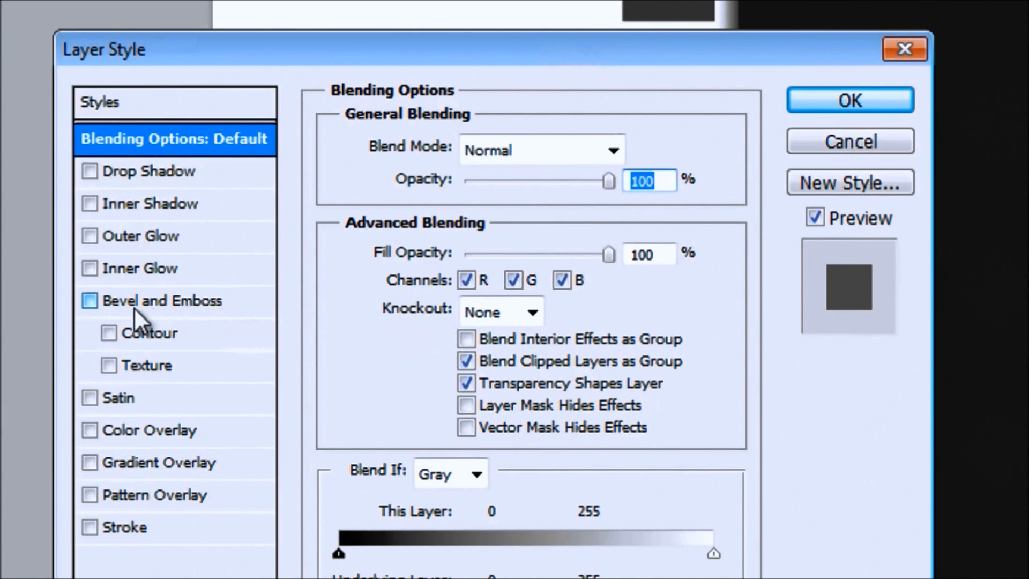
{"action": "left_click", "coordinate": [89, 301]}
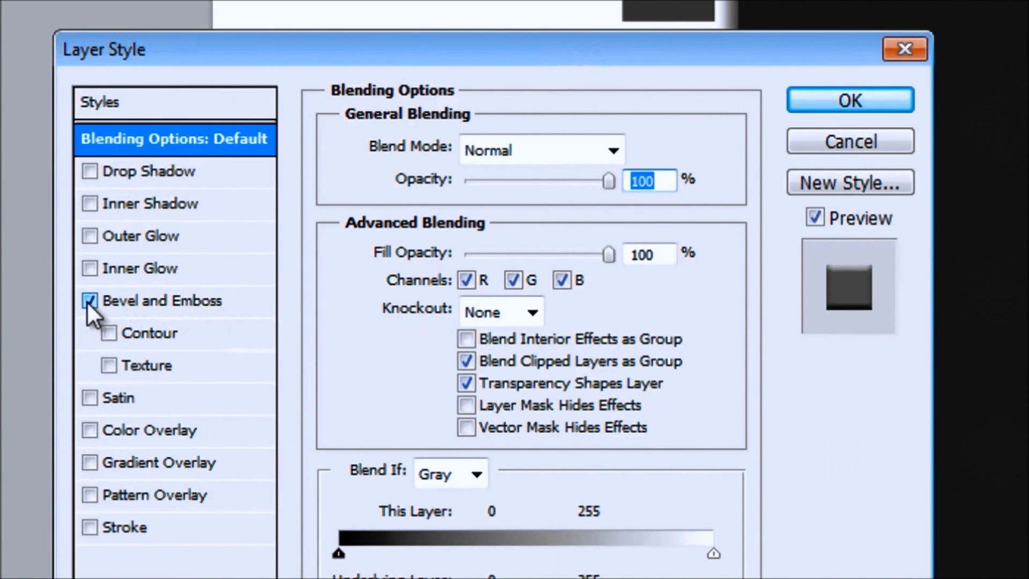
{"action": "left_click", "coordinate": [107, 332]}
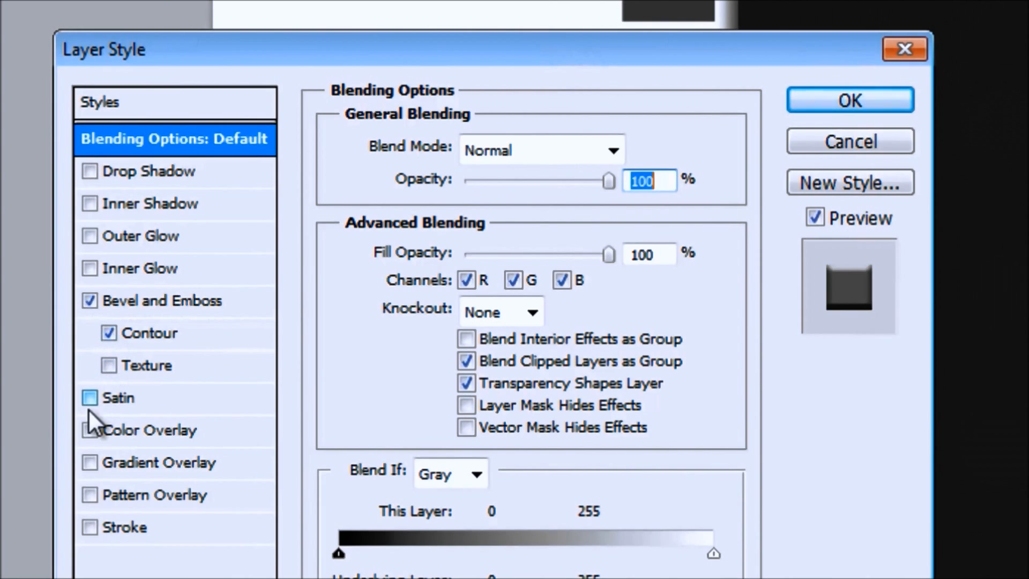
{"action": "left_click", "coordinate": [90, 462]}
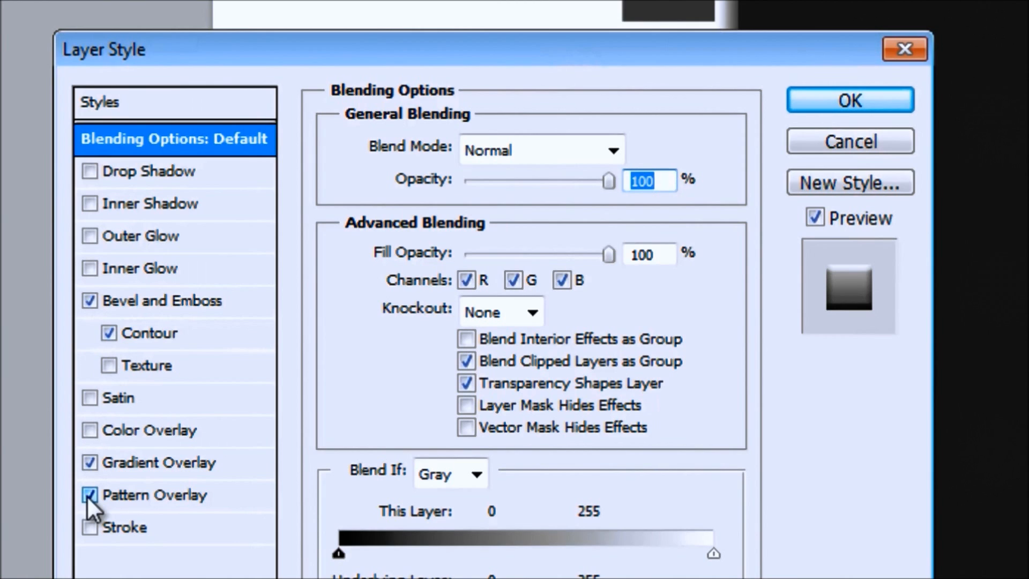
{"action": "left_click", "coordinate": [89, 170]}
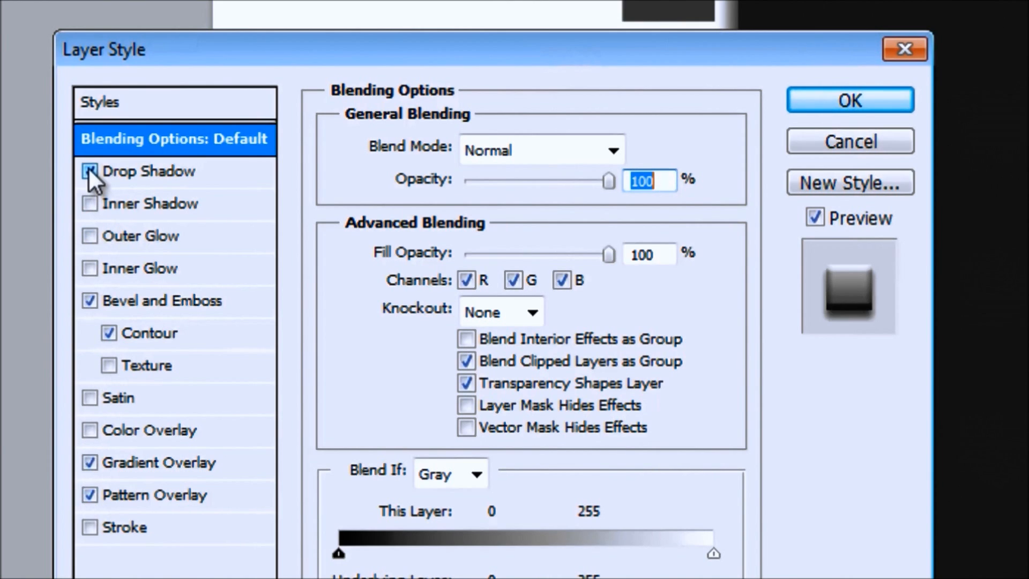
- Set the blend mode of the CRIME SCENE layer's Gradient Overlay to Overlay
{"action": "left_click", "coordinate": [170, 461]}
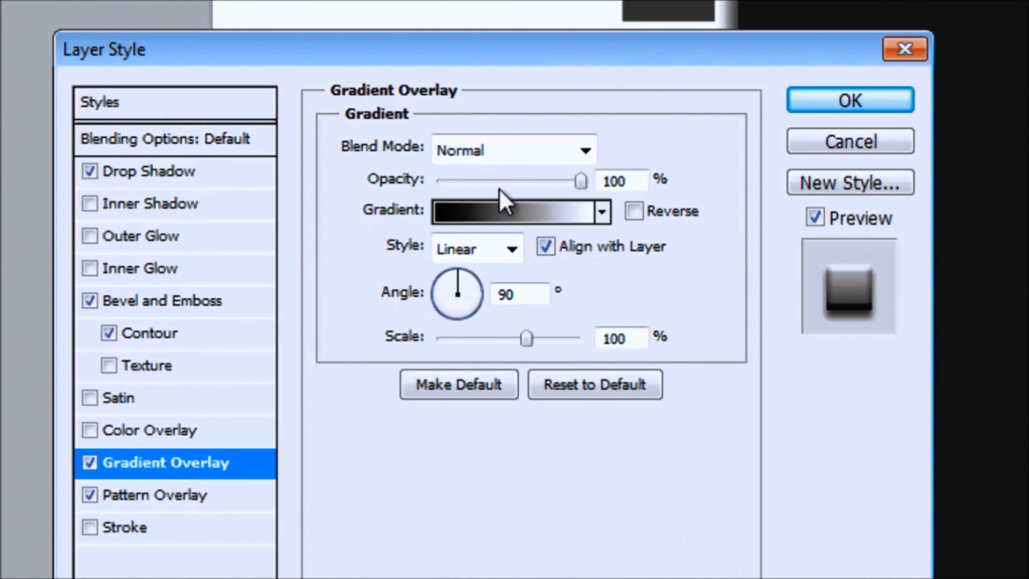
{"action": "left_click", "coordinate": [584, 150]}
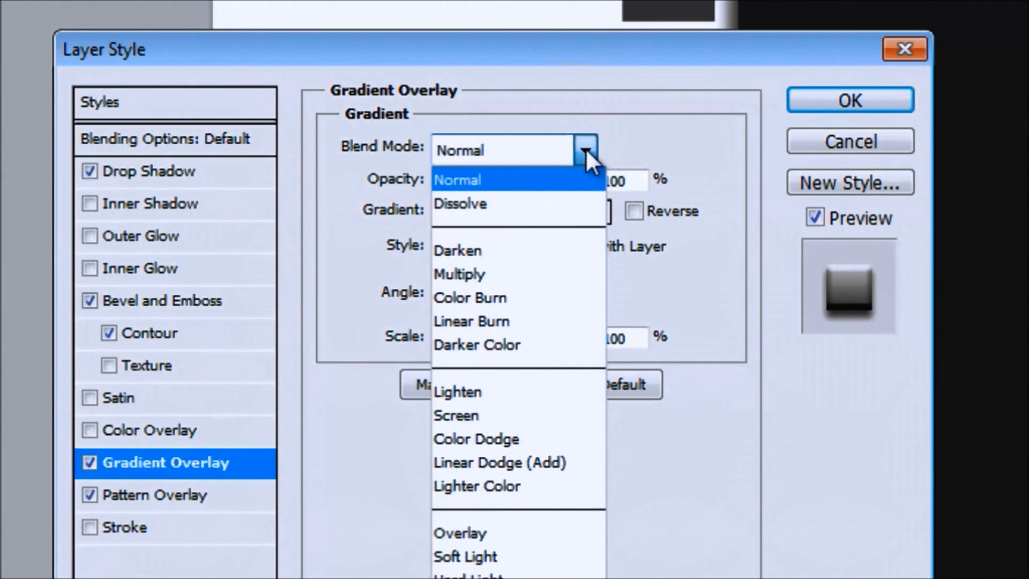
{"action": "left_click", "coordinate": [472, 532]}
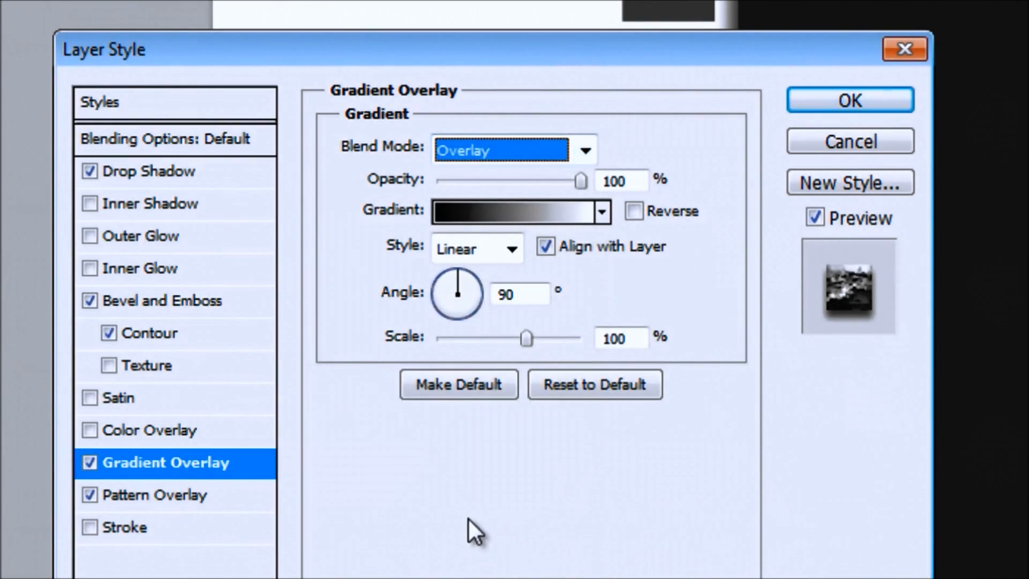
{"action": "key", "text": "Tab"}
- Set the Pattern Overlay scale of the CRIME SCENE text to 40%
{"action": "left_click", "coordinate": [194, 495]}
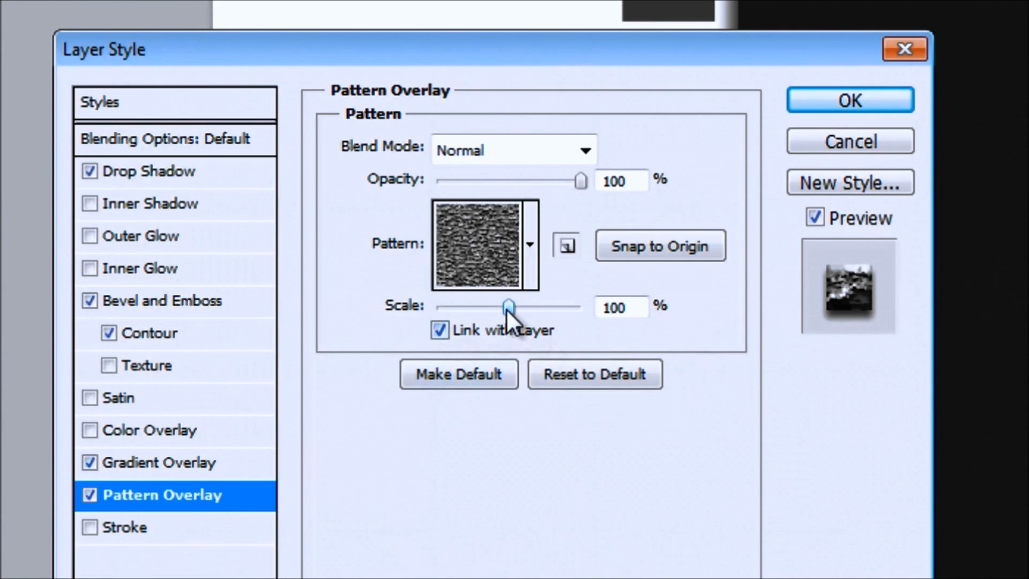
{"action": "left_click_drag", "start_coordinate": [506, 307], "coordinate": [466, 308]}
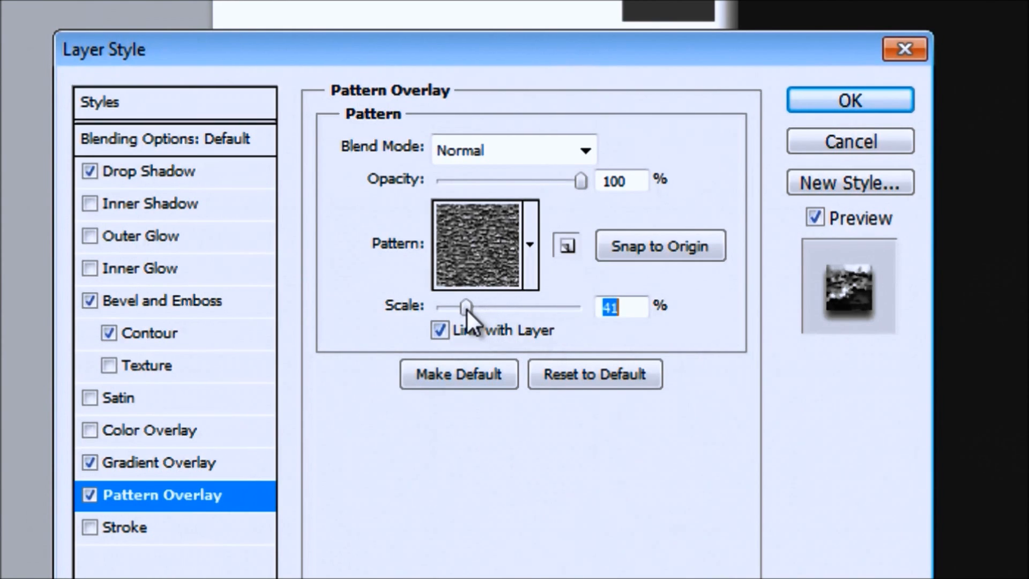
{"action": "left_click_drag", "start_coordinate": [466, 308], "coordinate": [463, 308]}
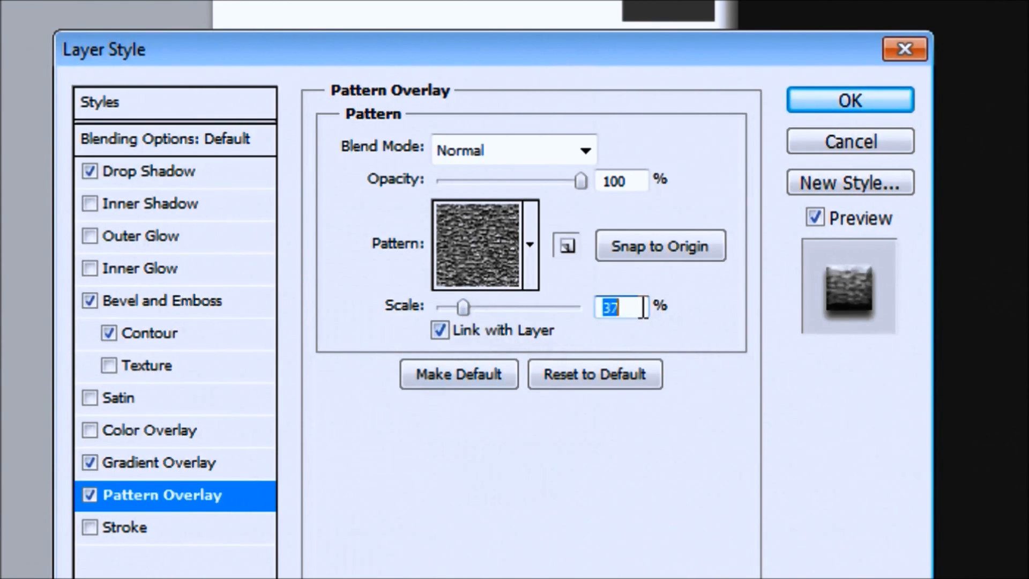
{"action": "type", "text": "4"}
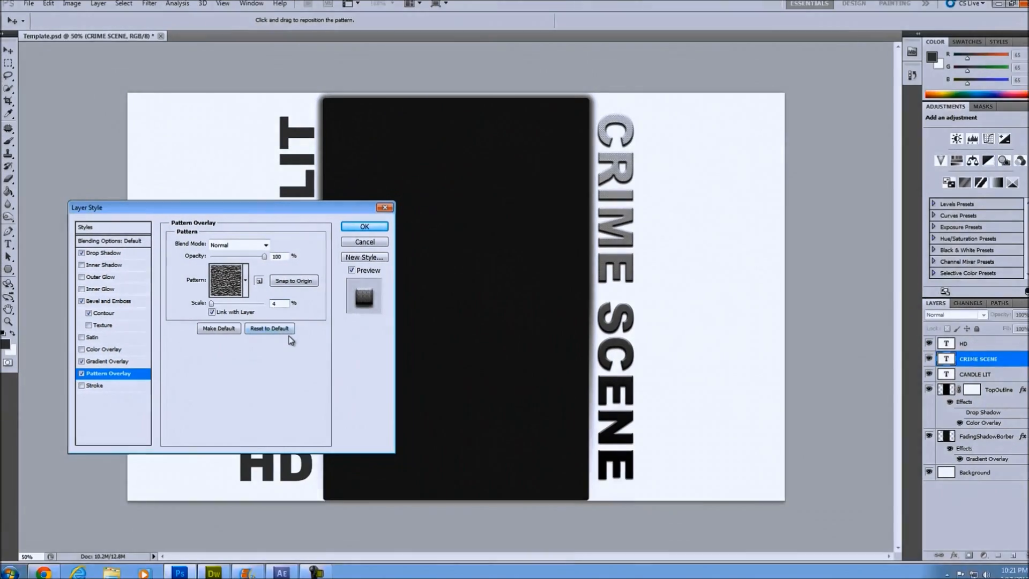
{"action": "type", "text": "0"}
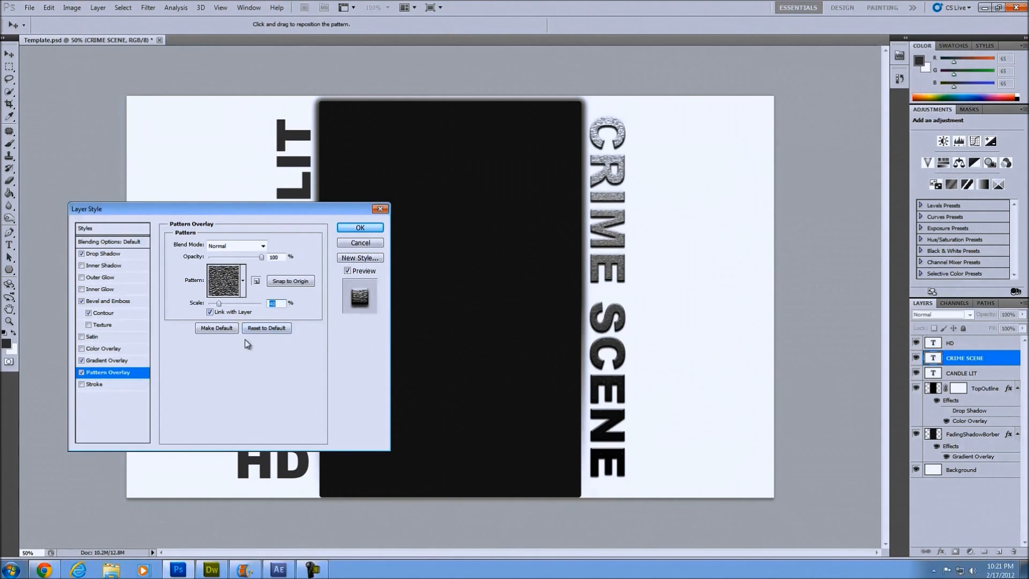
- Apply the Orange, Yellow, Orange preset as the gradient of the CRIME SCENE Gradient Overlay
{"action": "left_click", "coordinate": [119, 362]}
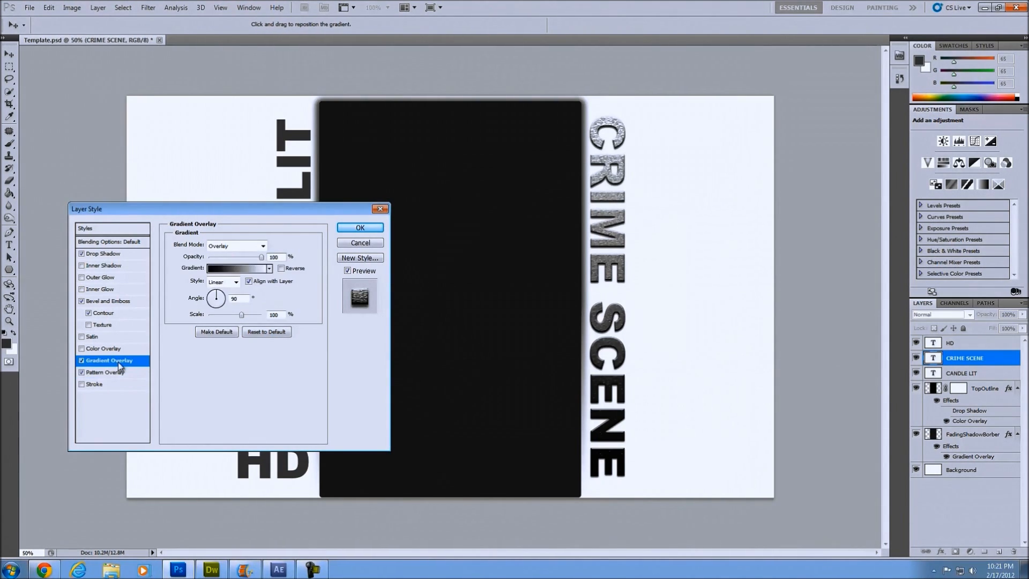
{"action": "left_click", "coordinate": [249, 270]}
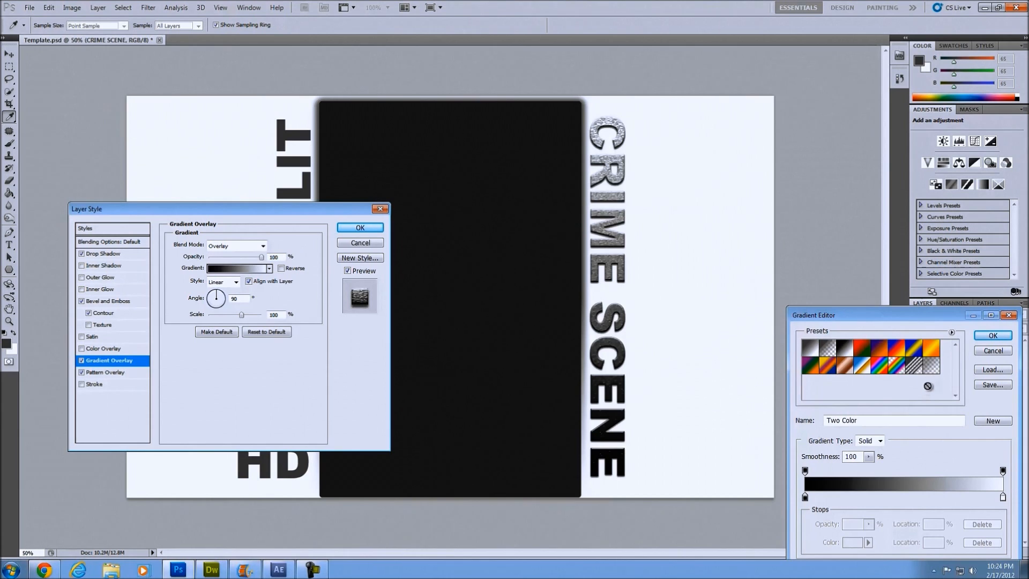
{"action": "left_click", "coordinate": [934, 351]}
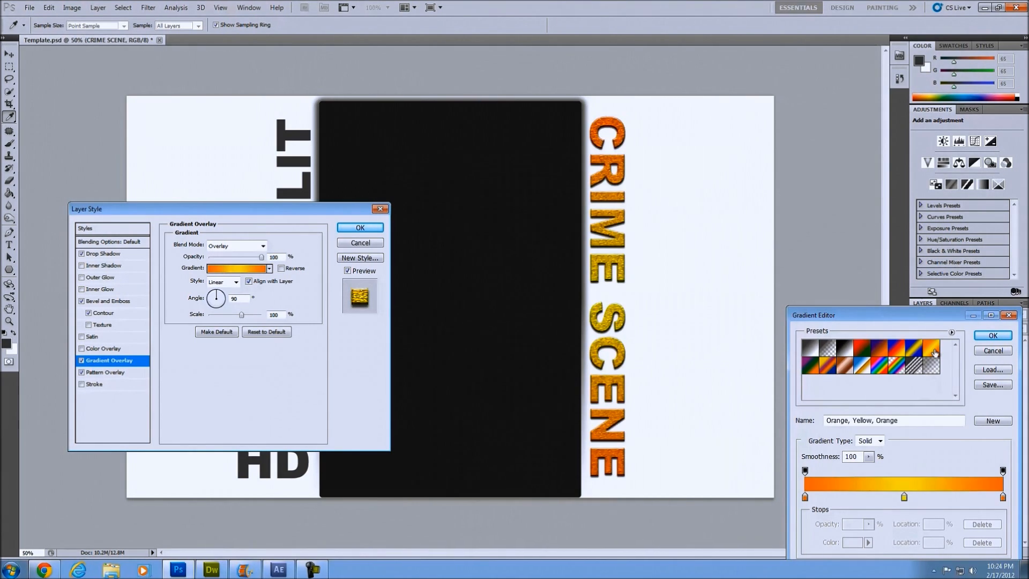
{"action": "left_click", "coordinate": [993, 336]}
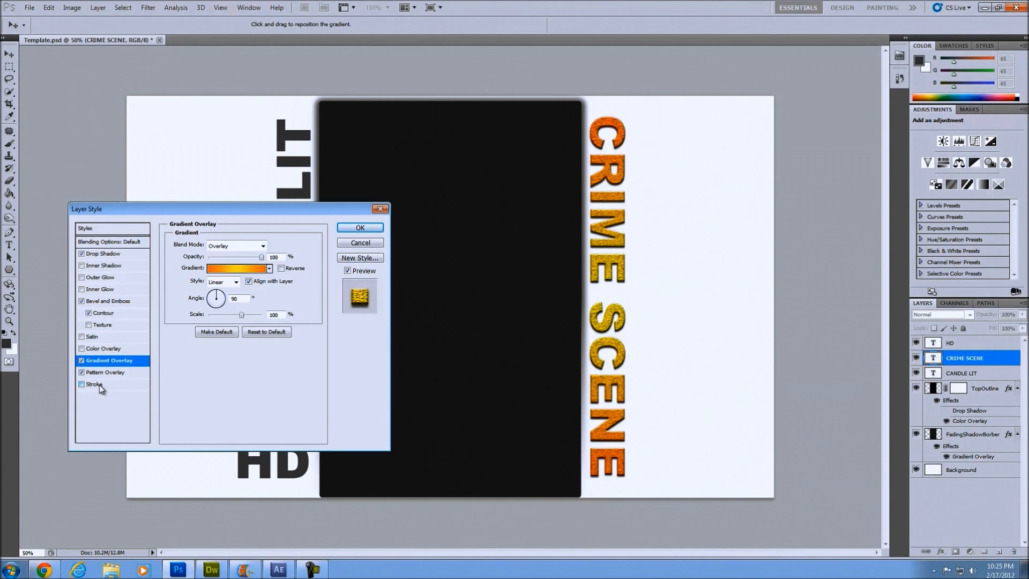
- Enable a black outside Stroke with a size of 5 px on the CRIME SCENE text
{"action": "left_click", "coordinate": [99, 385]}
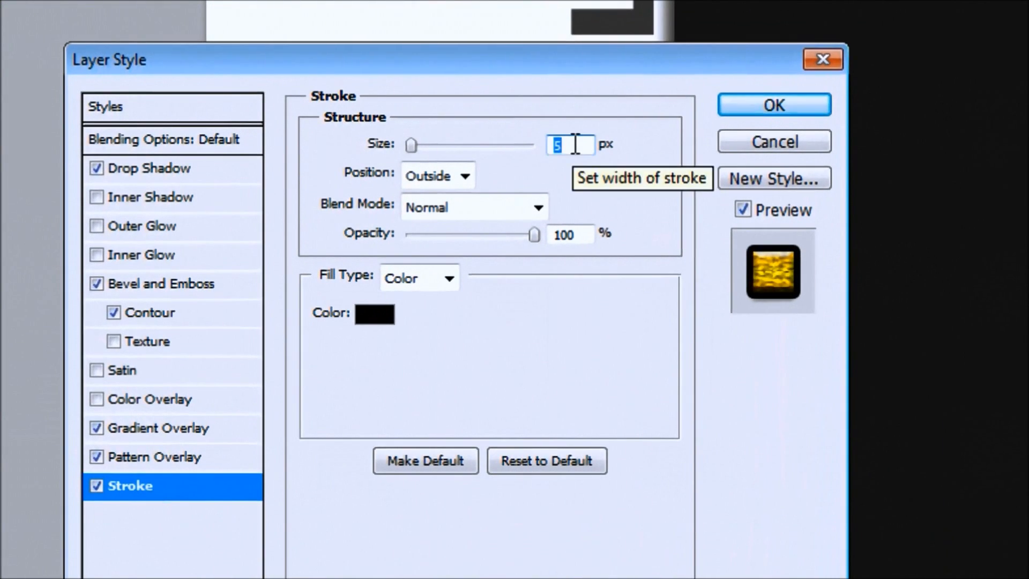
{"action": "left_click", "coordinate": [575, 145]}
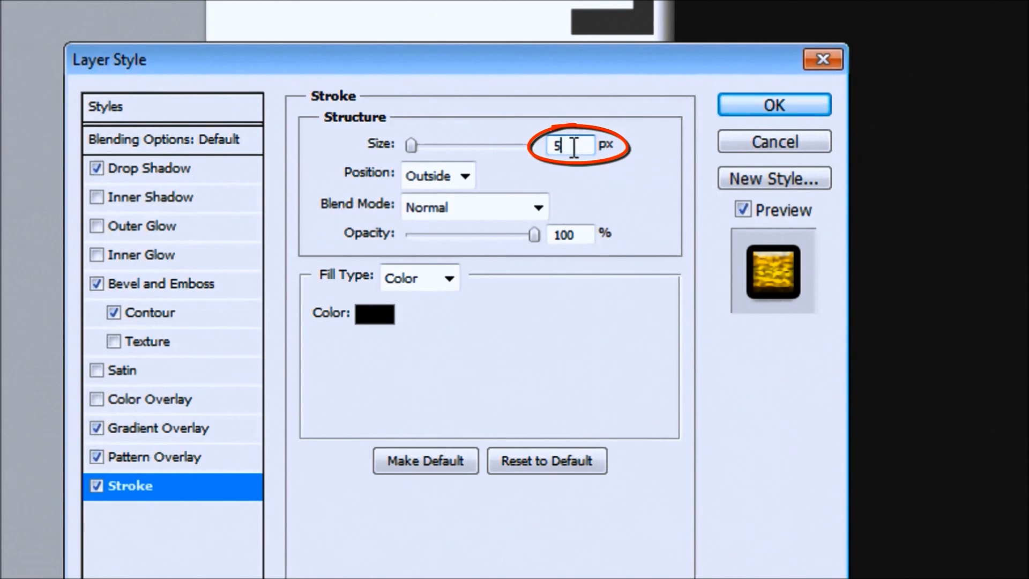
{"action": "double_click", "coordinate": [574, 145]}
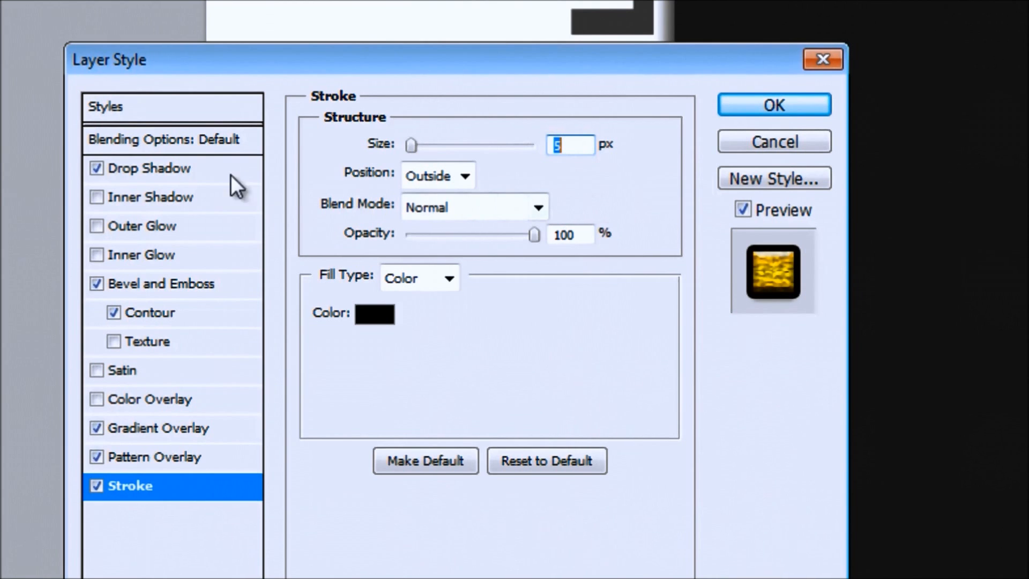
- Set the CRIME SCENE Drop Shadow to 10% spread and 13 px size, and apply the layer style
{"action": "left_click", "coordinate": [198, 169]}
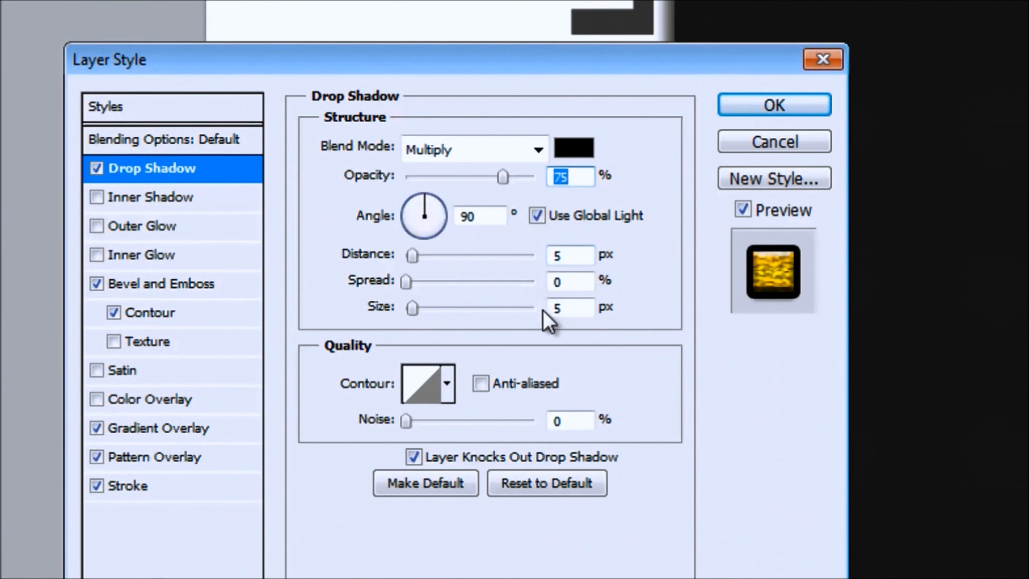
{"action": "left_click", "coordinate": [405, 284]}
{"action": "left_click_drag", "start_coordinate": [407, 284], "coordinate": [422, 308]}
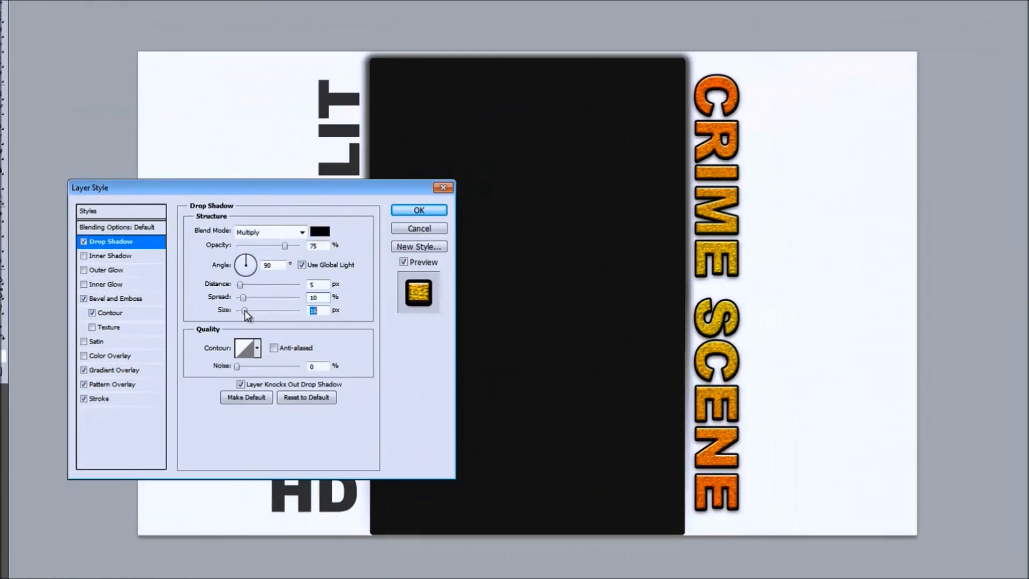
{"action": "left_click_drag", "start_coordinate": [244, 309], "coordinate": [242, 311]}
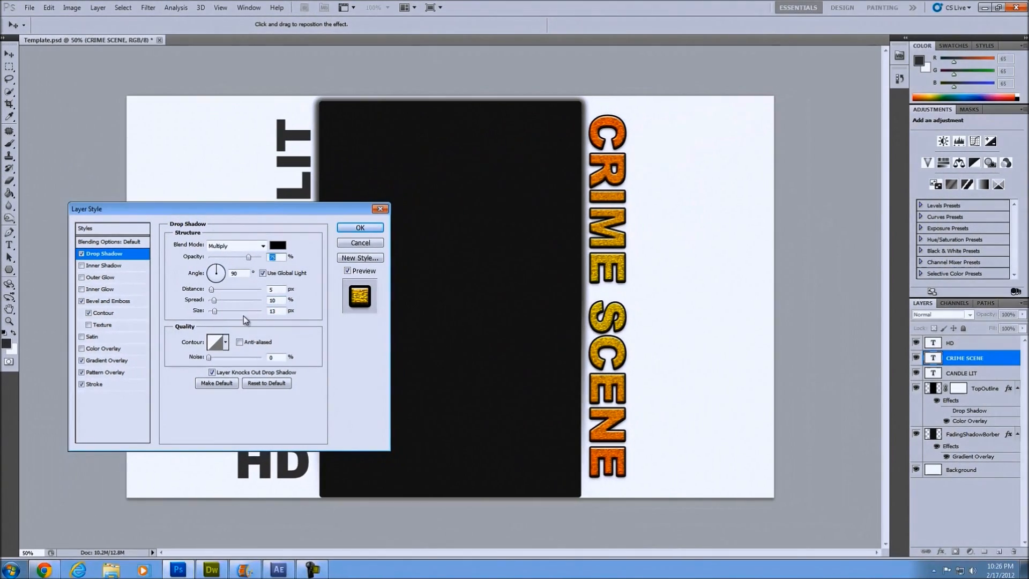
{"action": "left_click", "coordinate": [360, 227]}
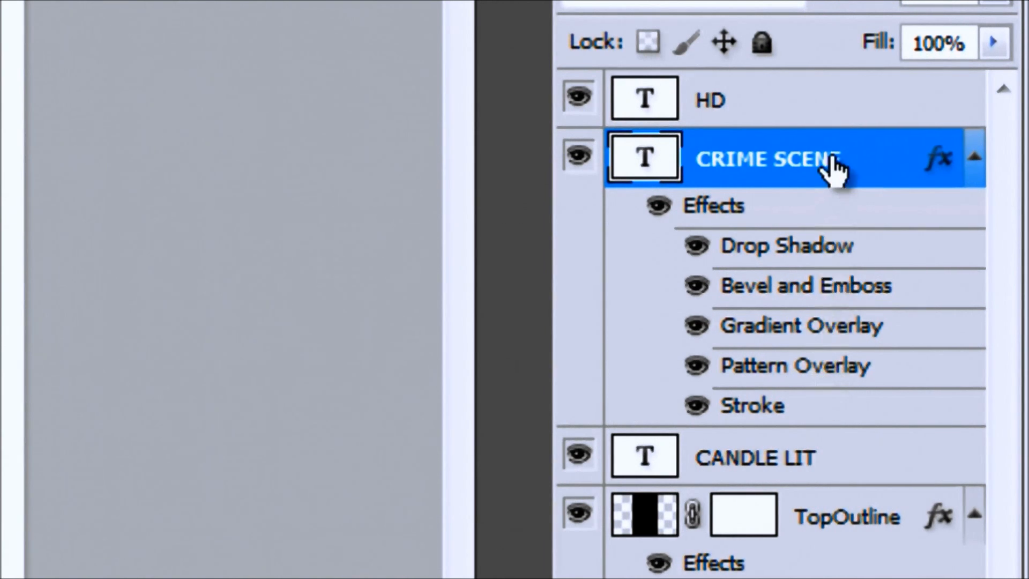
- Copy the layer style of the CRIME SCENE layer and paste it onto the CANDLE LIT layer
{"action": "right_click", "coordinate": [834, 157]}
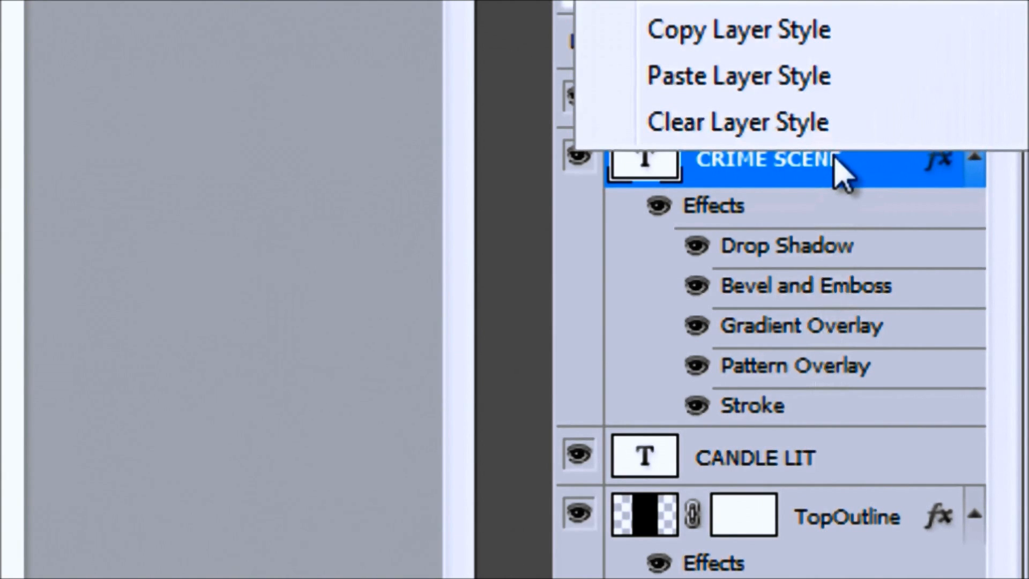
{"action": "left_click", "coordinate": [788, 33]}
{"action": "left_click", "coordinate": [835, 466]}
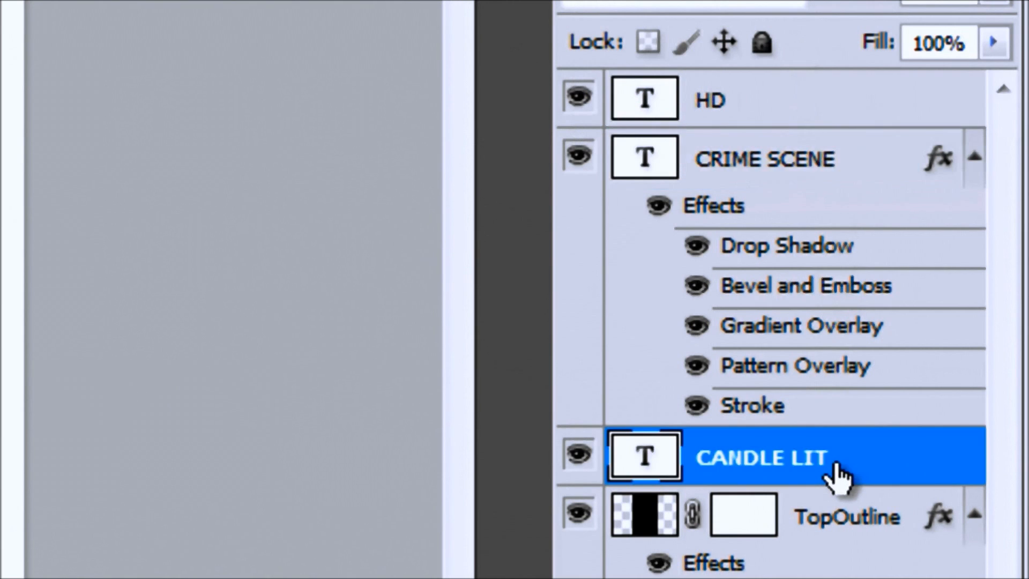
{"action": "right_click", "coordinate": [841, 473]}
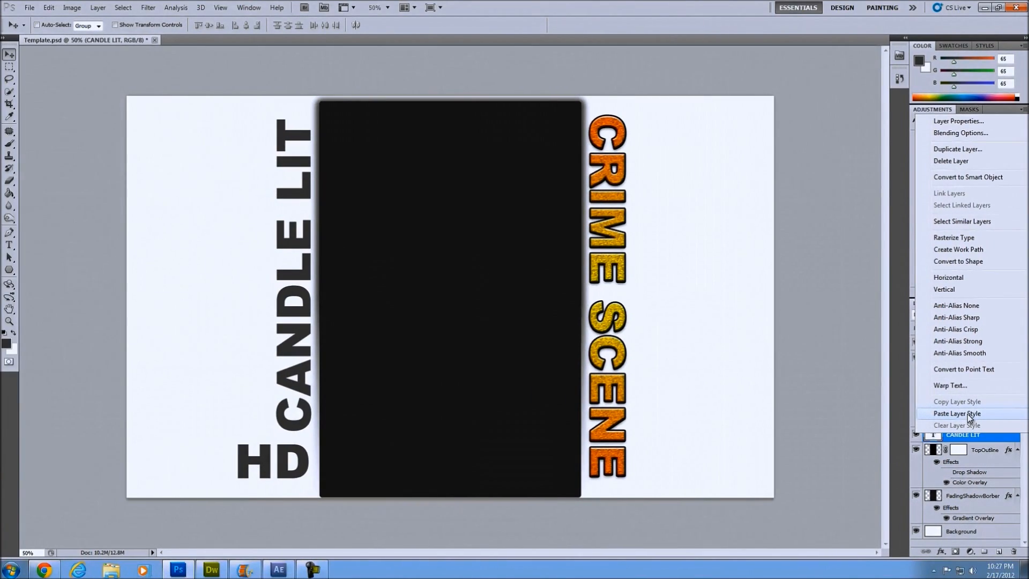
{"action": "left_click", "coordinate": [957, 413]}
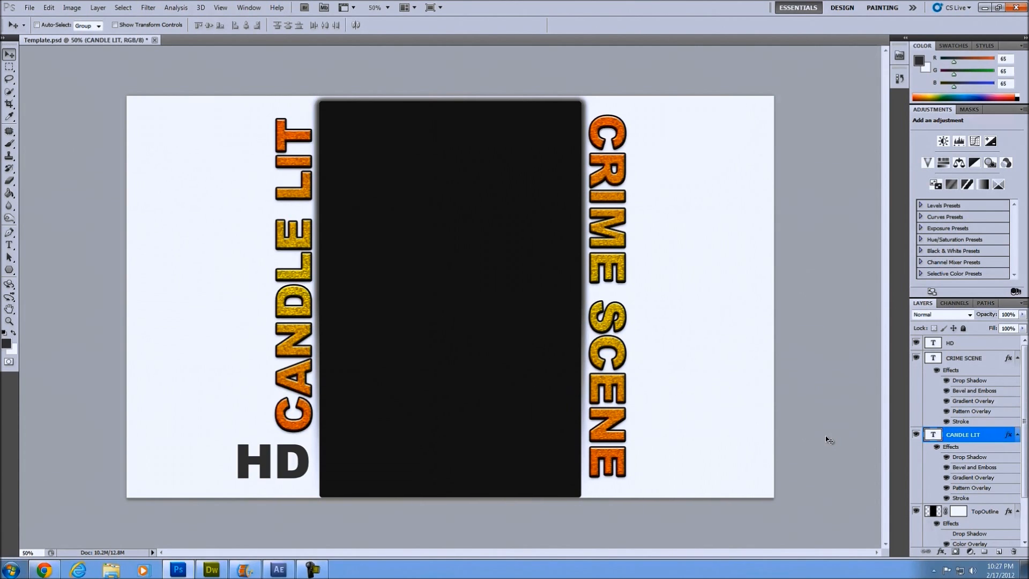
- Stamp a 2048 px splatter brush on the Background layer around the upper part of the black rectangle
{"action": "scroll", "coordinate": [1023, 397], "scroll_direction": "down", "scroll_amount": 3}
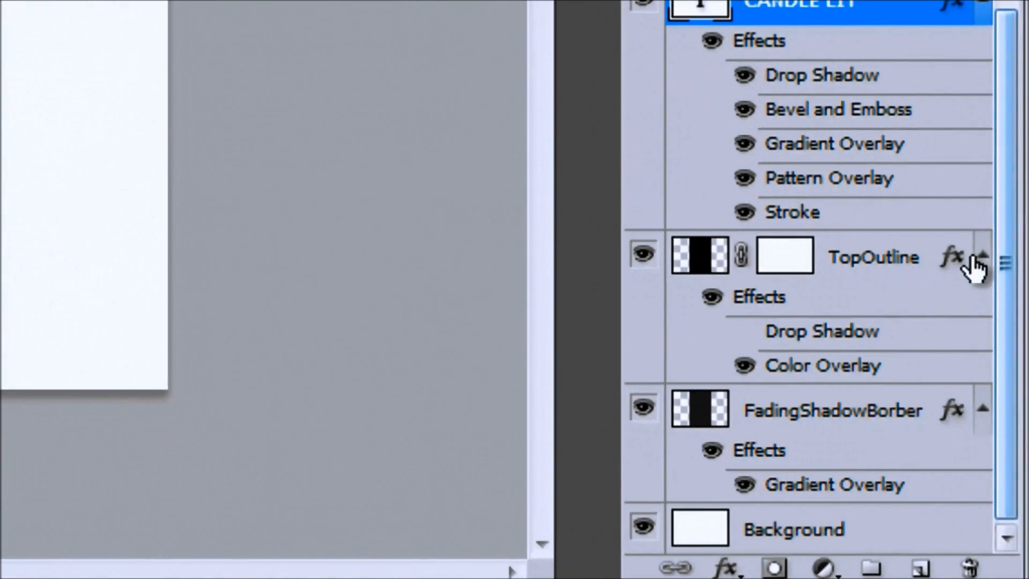
{"action": "left_click", "coordinate": [772, 536]}
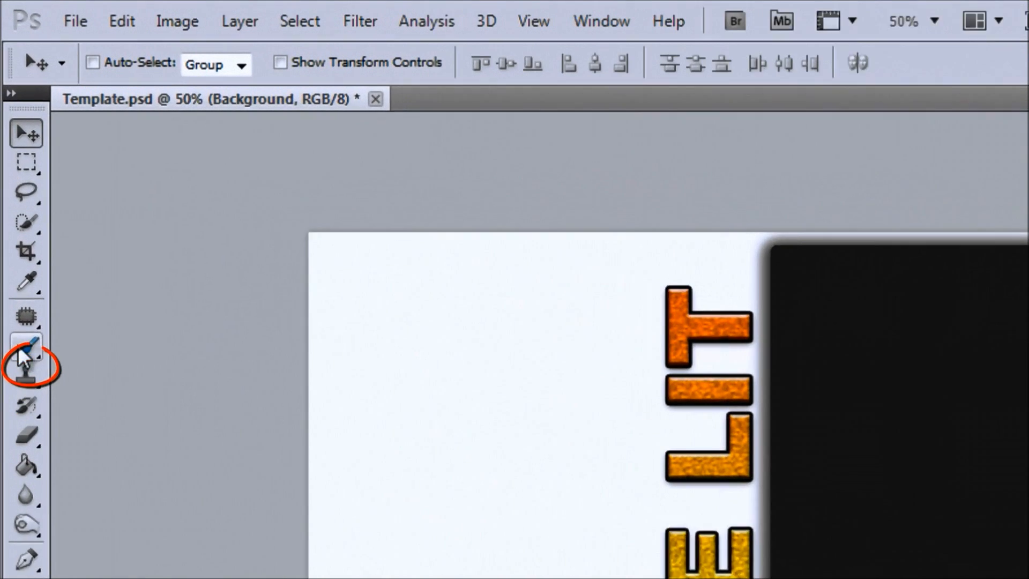
{"action": "left_click", "coordinate": [24, 371]}
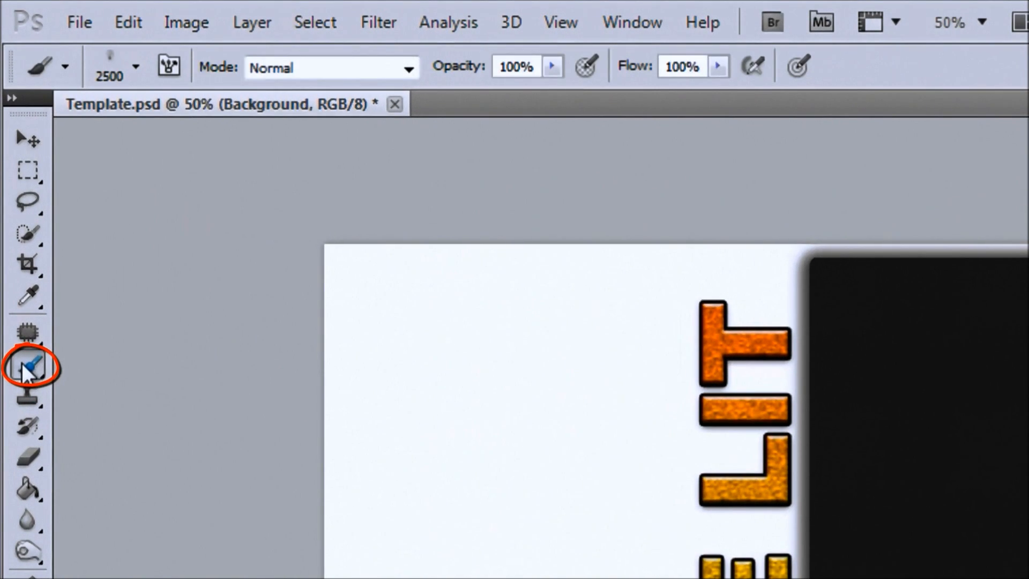
{"action": "left_click", "coordinate": [136, 68]}
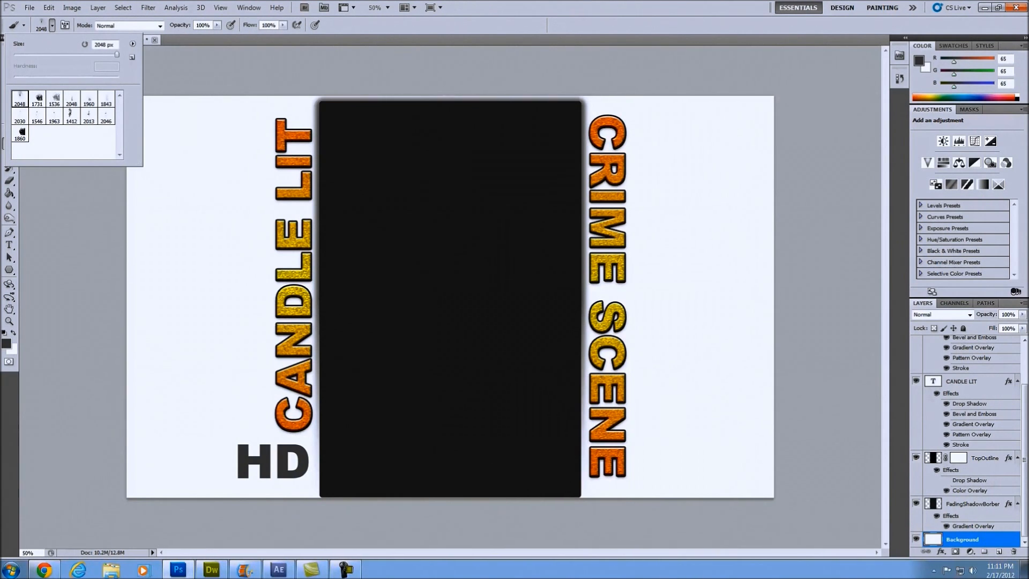
{"action": "left_click", "coordinate": [432, 201]}
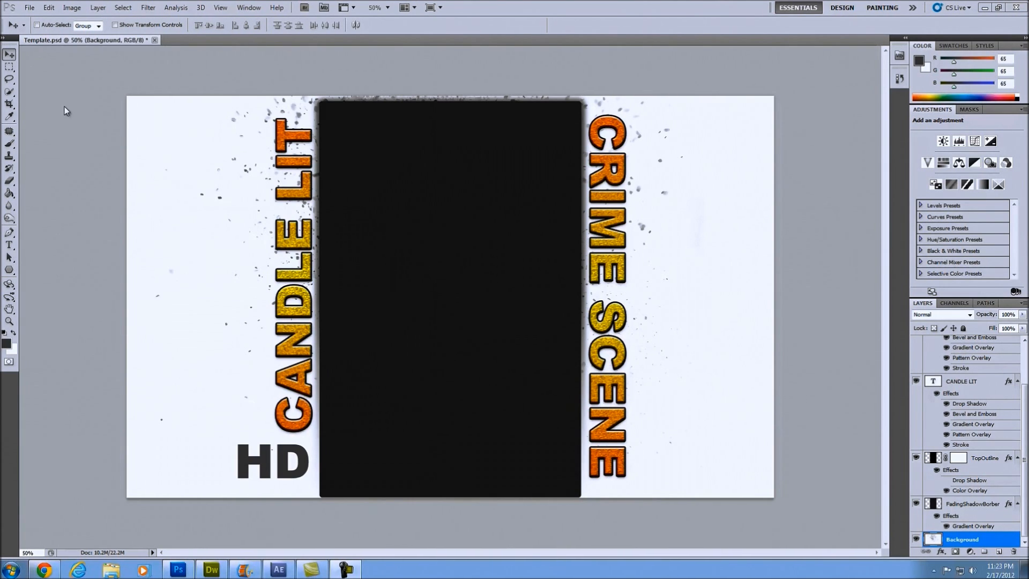
- Save a copy of the design to the Desktop as Template.jpg in JPEG format, with Maximum quality 12 and the Baseline ("Standard") option
{"action": "left_click", "coordinate": [29, 8]}
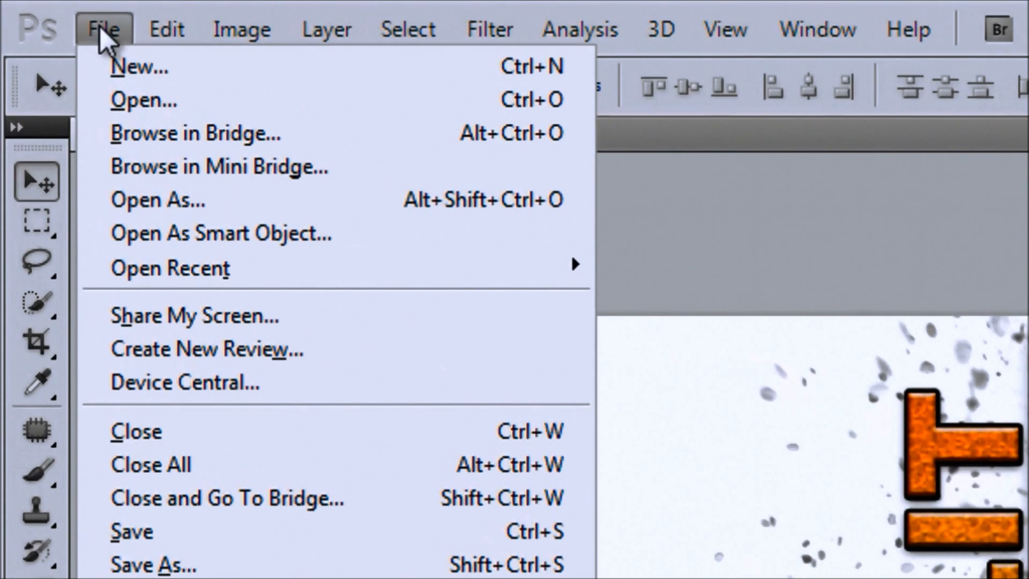
{"action": "left_click", "coordinate": [214, 567]}
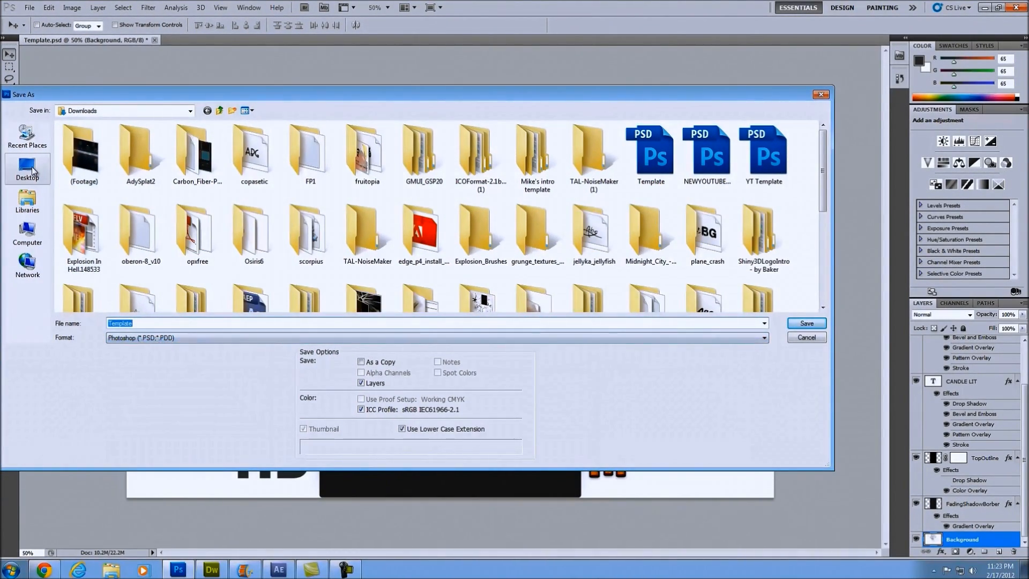
{"action": "left_click", "coordinate": [34, 171]}
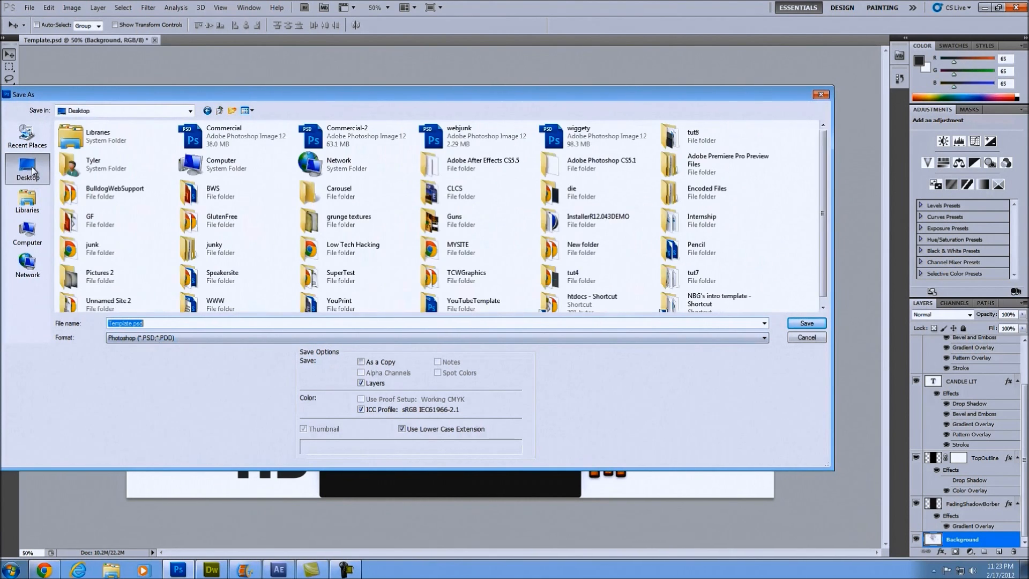
{"action": "left_click", "coordinate": [203, 337]}
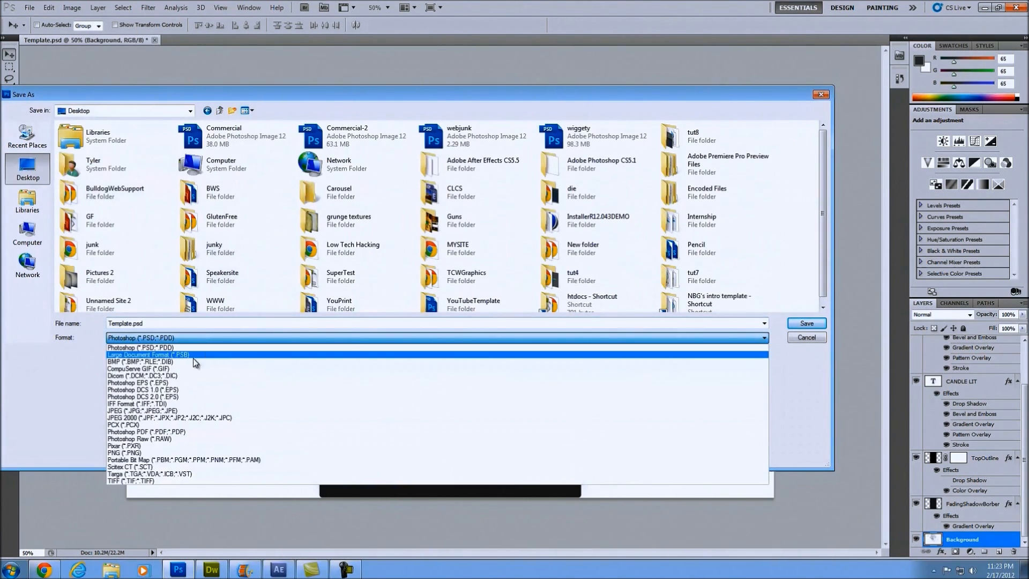
{"action": "left_click", "coordinate": [159, 403]}
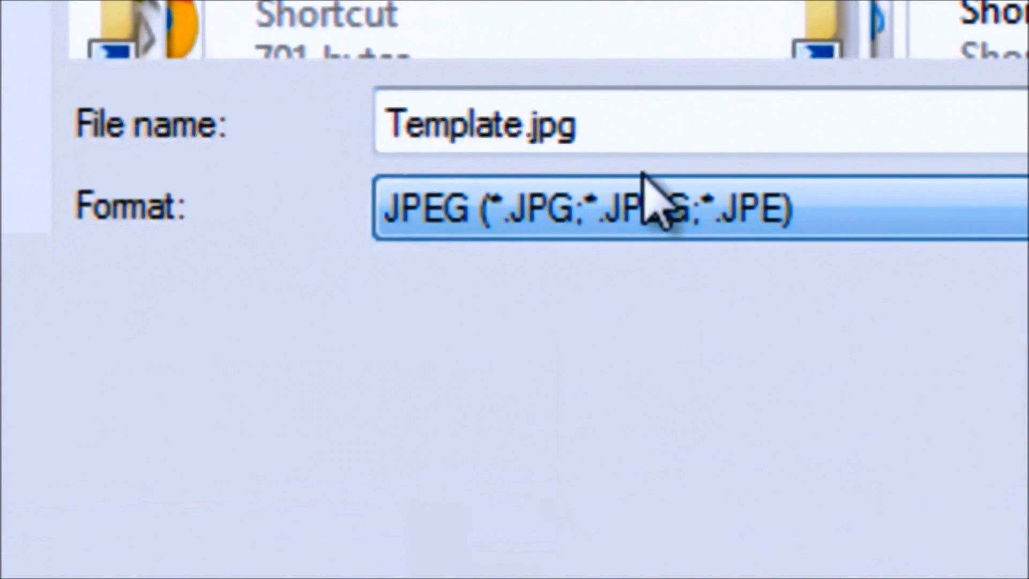
{"action": "left_click", "coordinate": [624, 122]}
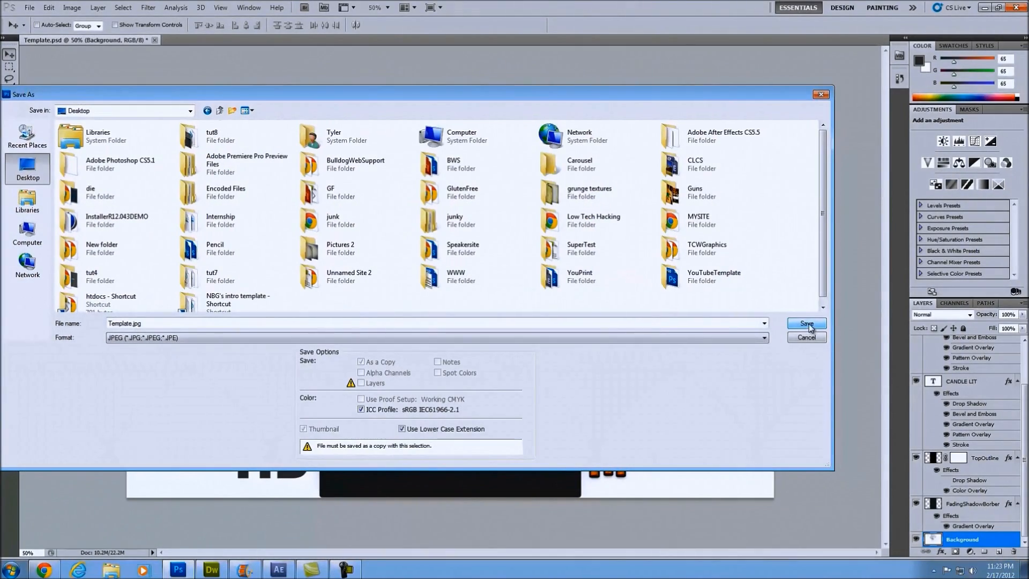
{"action": "left_click", "coordinate": [810, 326]}
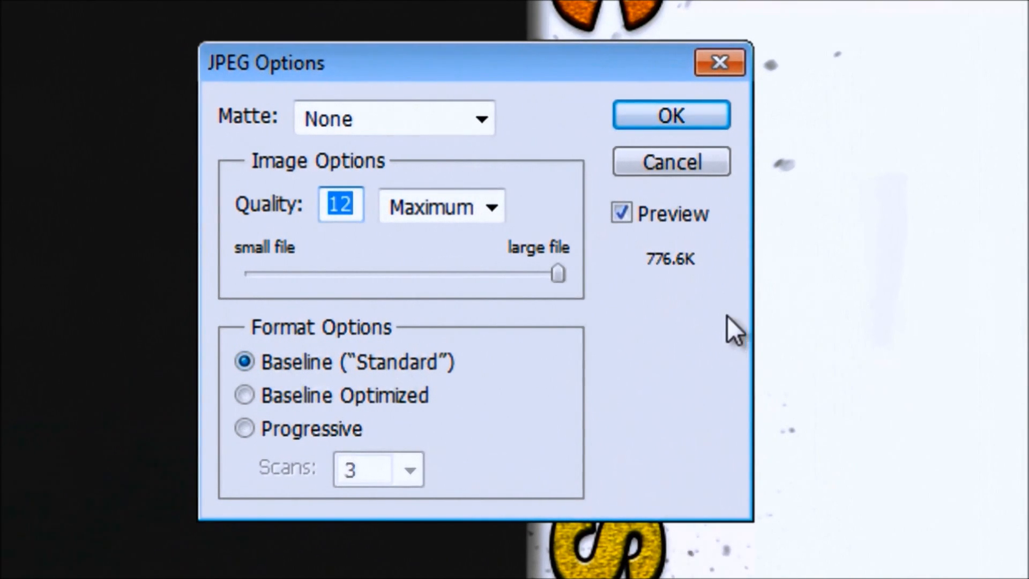
{"action": "left_click", "coordinate": [696, 117]}
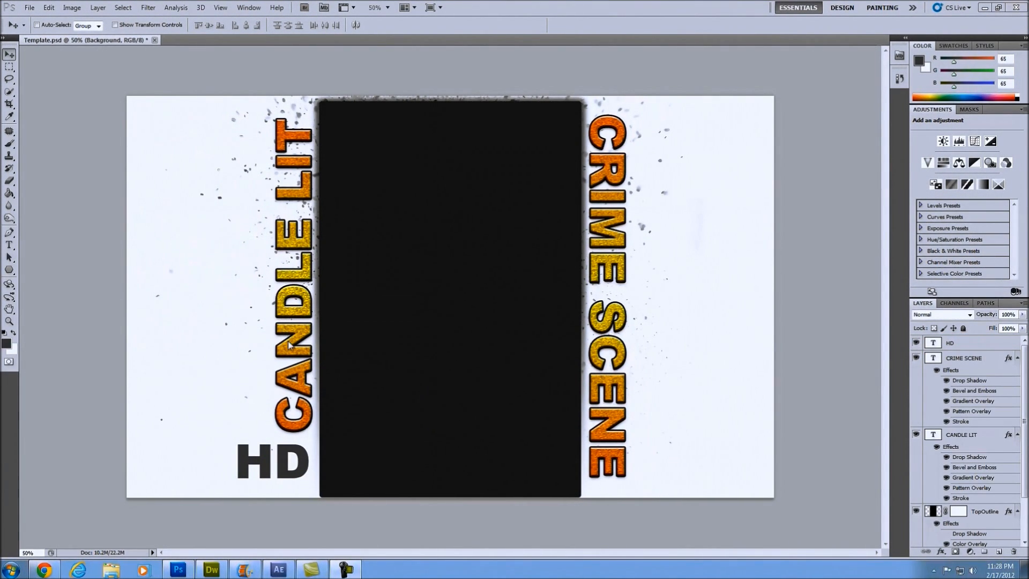
- Switch to Chrome, go to the signed-in account's own YouTube channel and open it for editing
{"action": "left_click", "coordinate": [45, 569]}
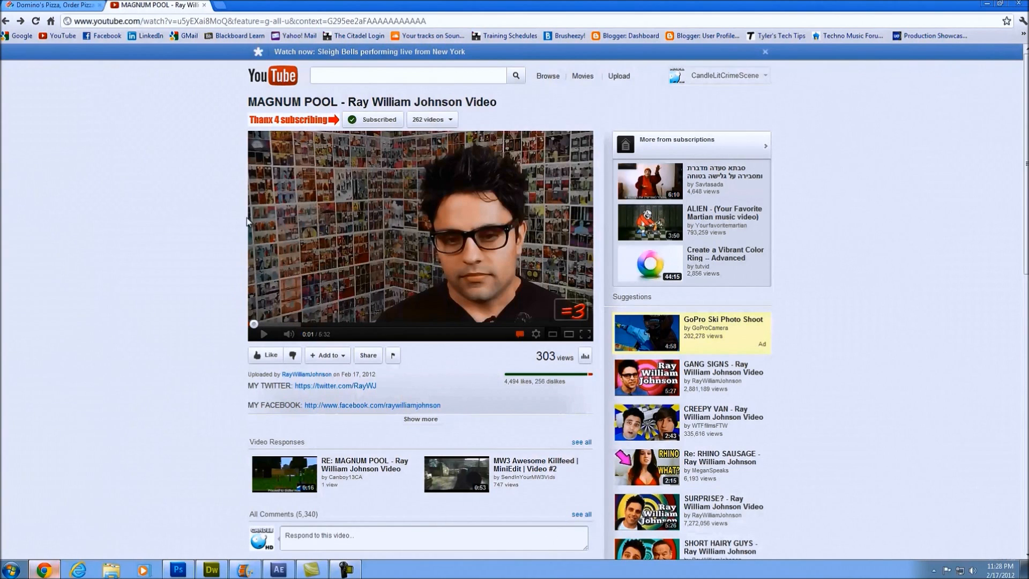
{"action": "left_click", "coordinate": [712, 76]}
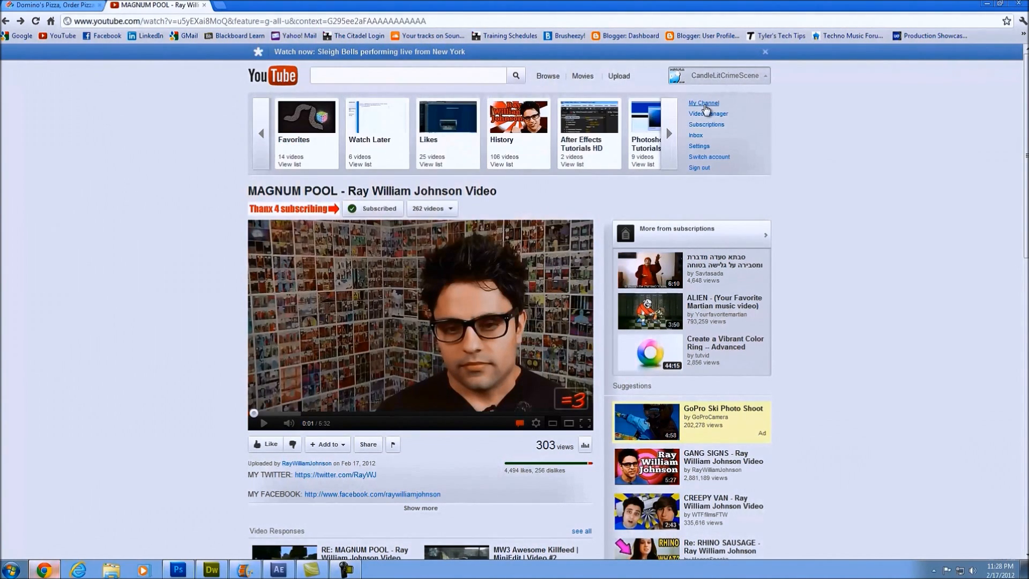
{"action": "left_click", "coordinate": [703, 103]}
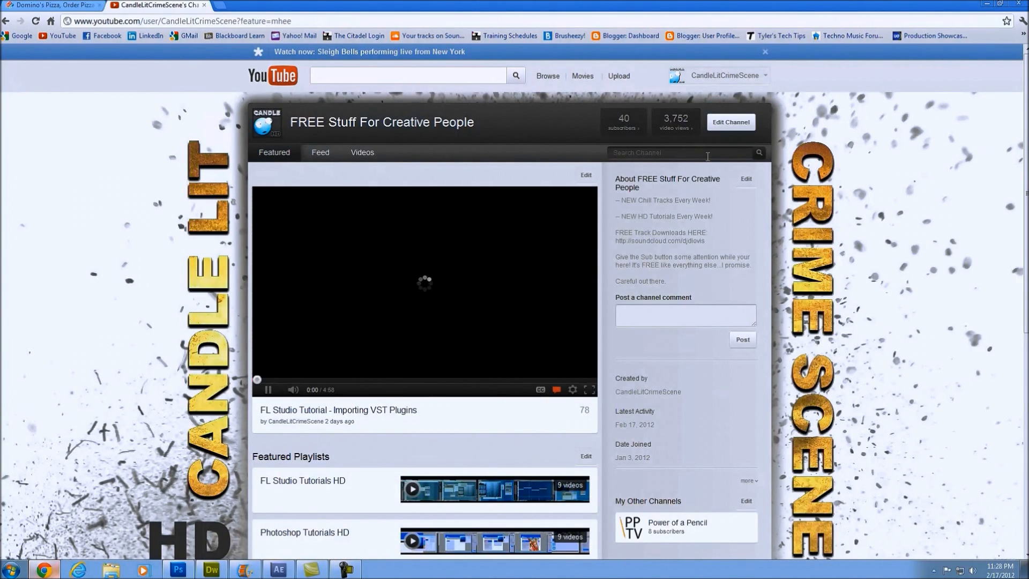
{"action": "left_click", "coordinate": [733, 125]}
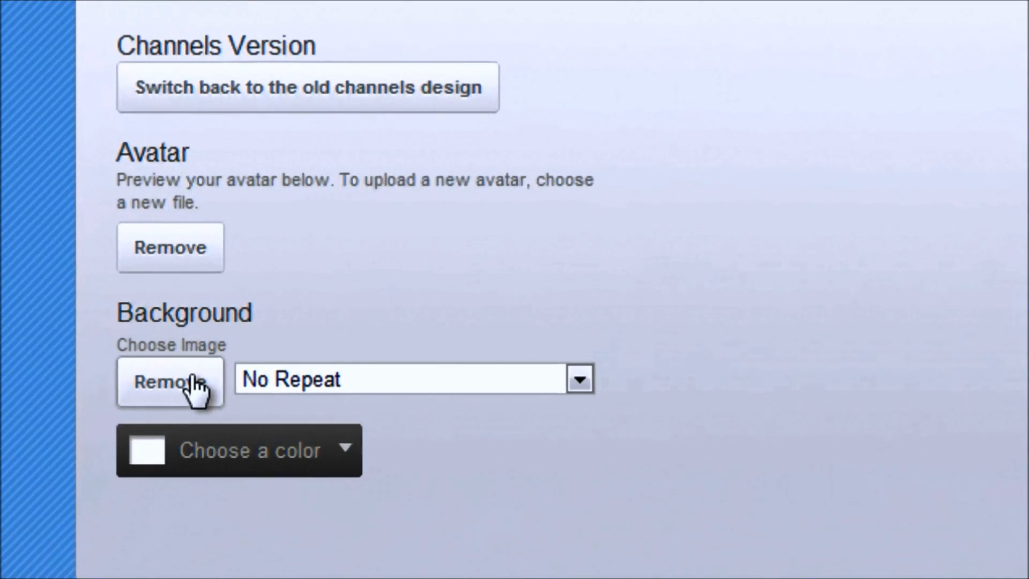
- Remove the channel's current background image and upload the Template JPEG from the Desktop in its place
{"action": "left_click", "coordinate": [196, 394]}
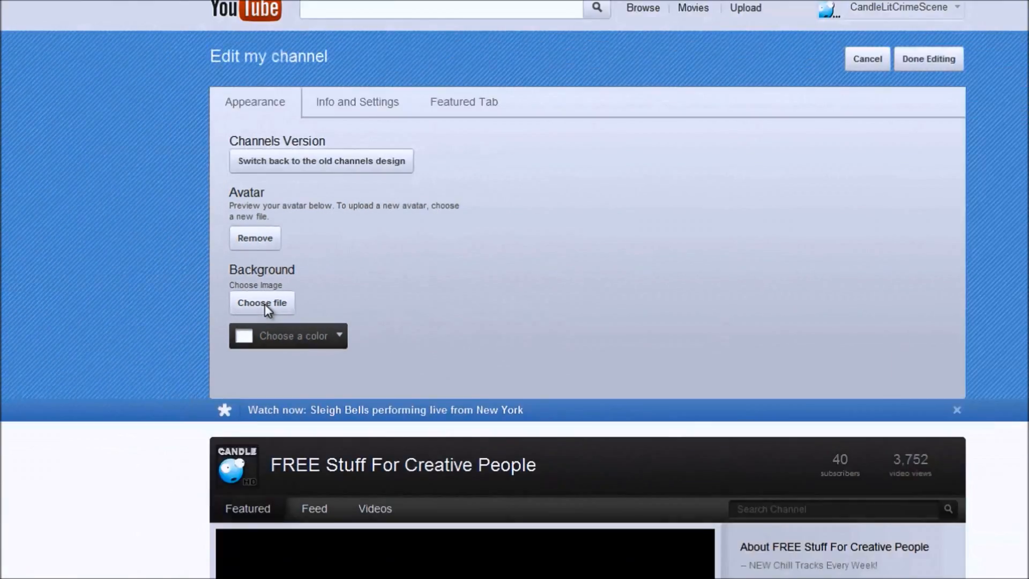
{"action": "left_click", "coordinate": [190, 384]}
{"action": "left_click_drag", "start_coordinate": [497, 67], "coordinate": [492, 98]}
{"action": "left_click", "coordinate": [288, 169]}
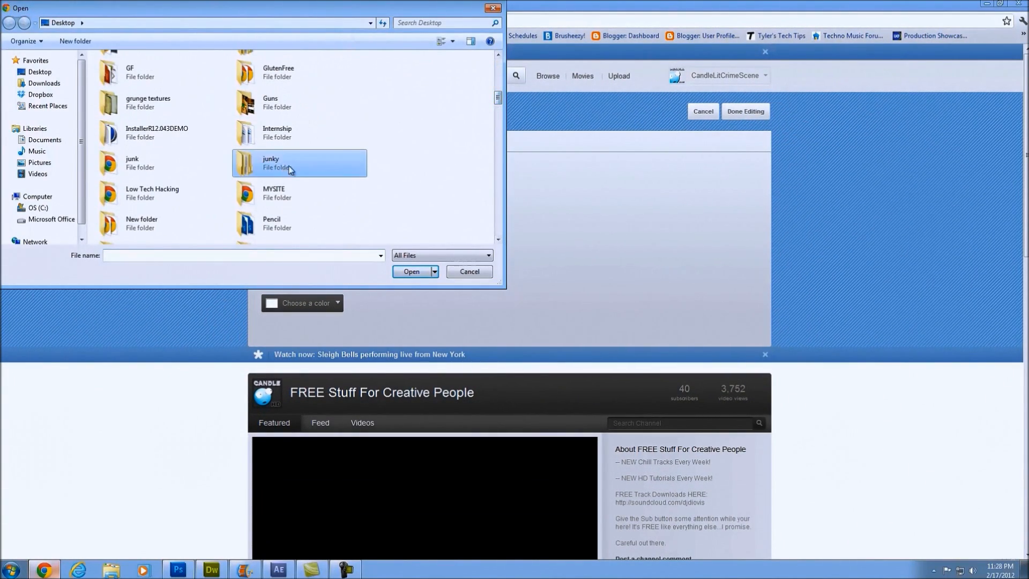
{"action": "key", "text": "t"}
{"action": "key", "text": "t"}
{"action": "key", "text": "t"}
{"action": "key", "text": "t"}
{"action": "key", "text": "t"}
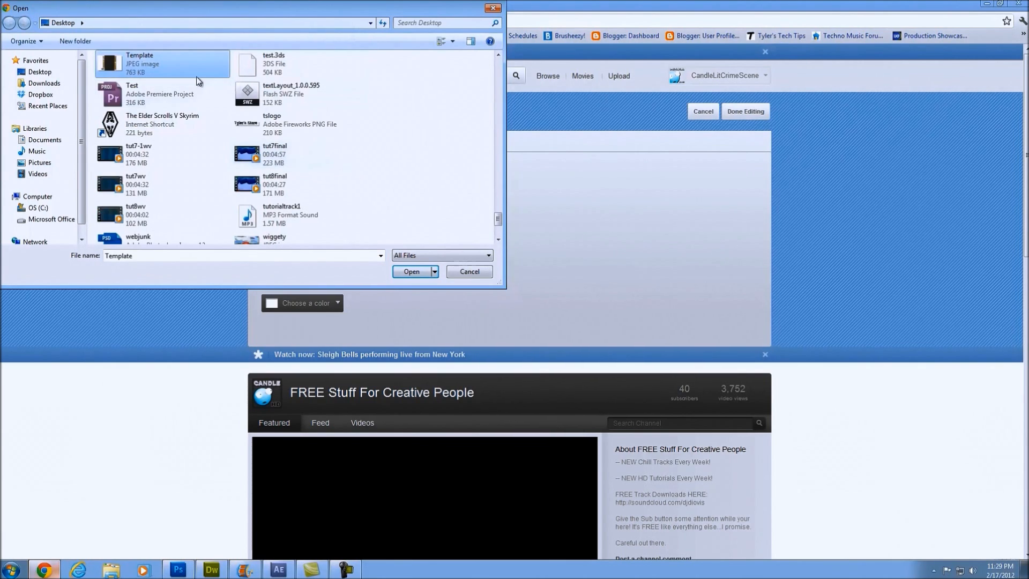
{"action": "double_click", "coordinate": [184, 66]}
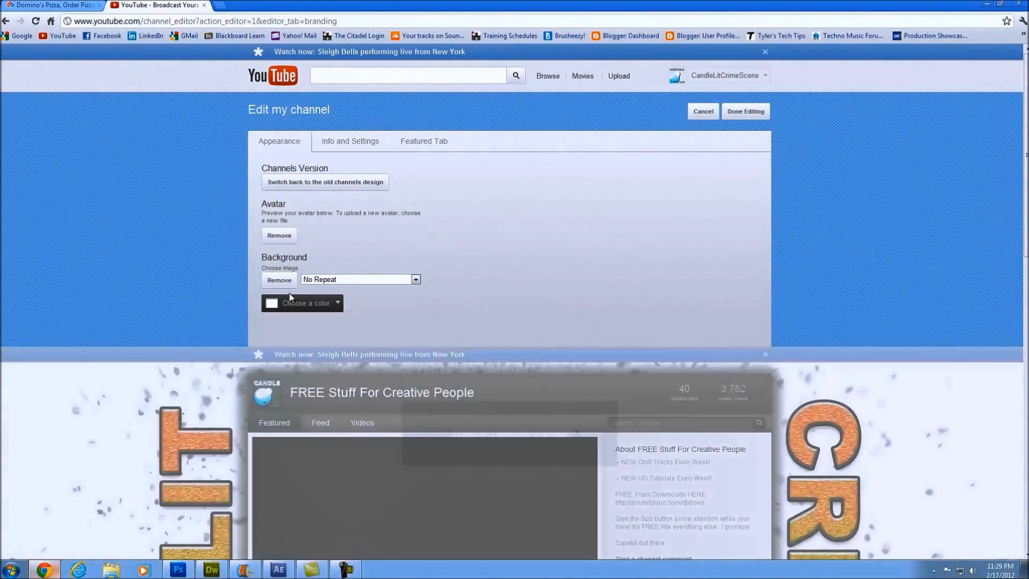
- Choose white as the channel's background color and finish editing the channel
{"action": "scroll", "coordinate": [863, 359], "scroll_direction": "down", "scroll_amount": 4}
{"action": "scroll", "coordinate": [863, 359], "scroll_direction": "down", "scroll_amount": 9}
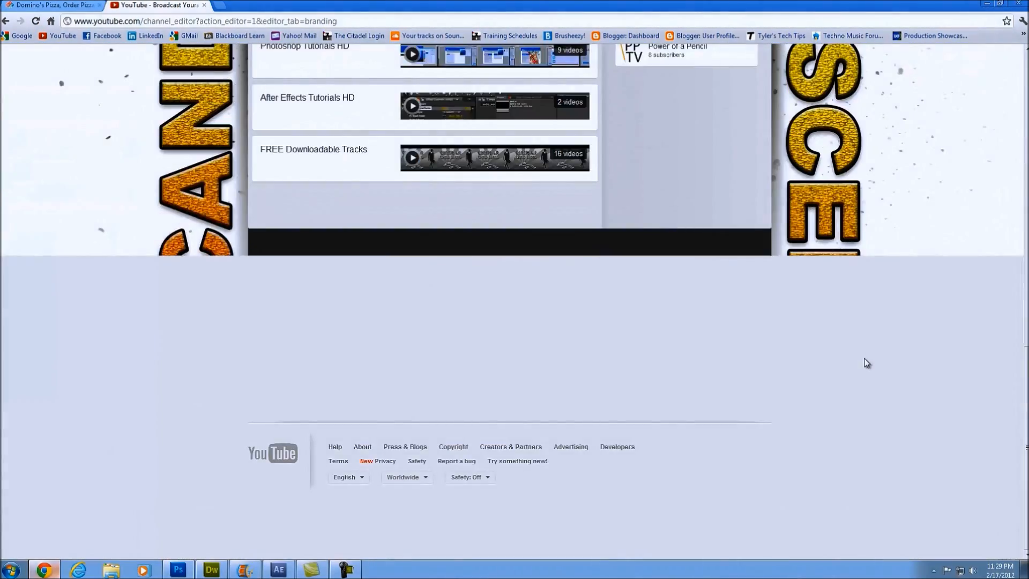
{"action": "scroll", "coordinate": [863, 361], "scroll_direction": "up", "scroll_amount": 13}
{"action": "left_click", "coordinate": [332, 302]}
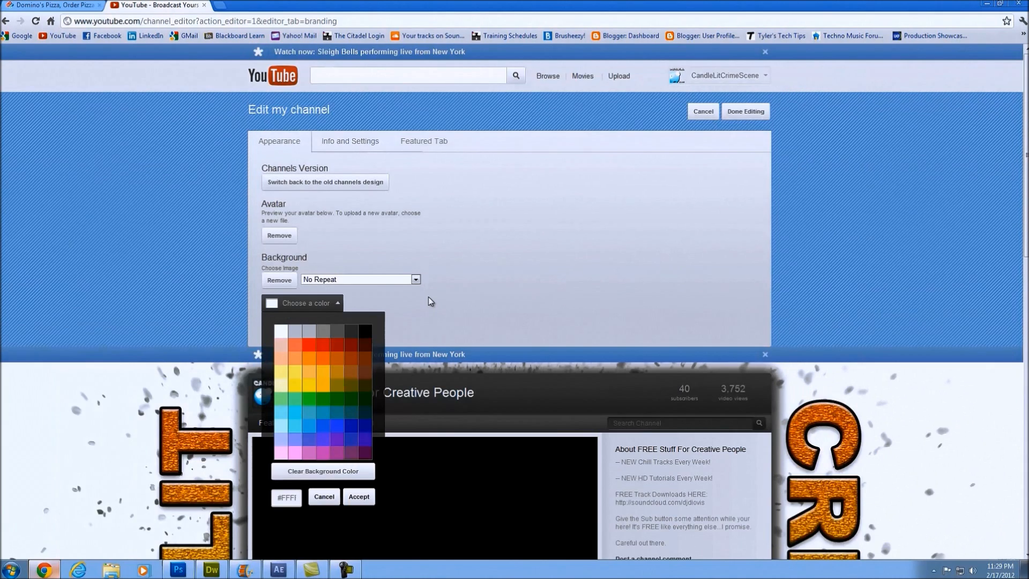
{"action": "scroll", "coordinate": [375, 298], "scroll_direction": "down", "scroll_amount": 3}
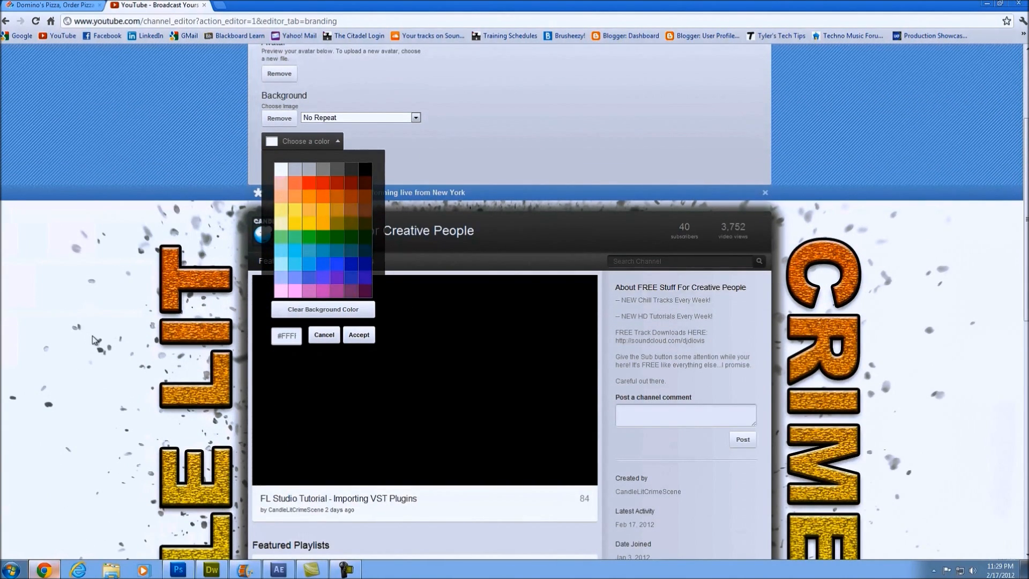
{"action": "scroll", "coordinate": [95, 337], "scroll_direction": "up", "scroll_amount": 3}
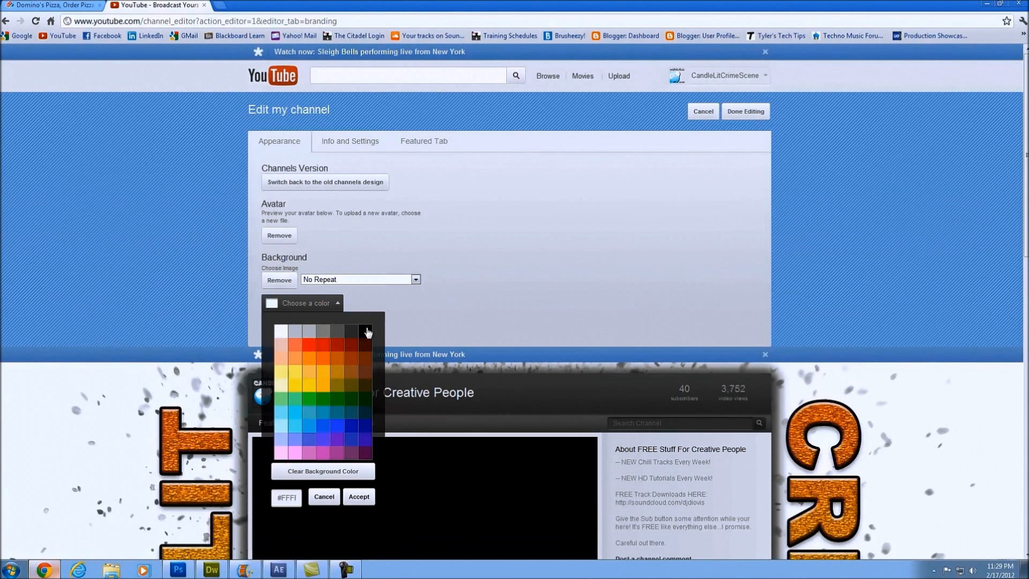
{"action": "left_click", "coordinate": [282, 334]}
{"action": "left_click", "coordinate": [745, 111]}
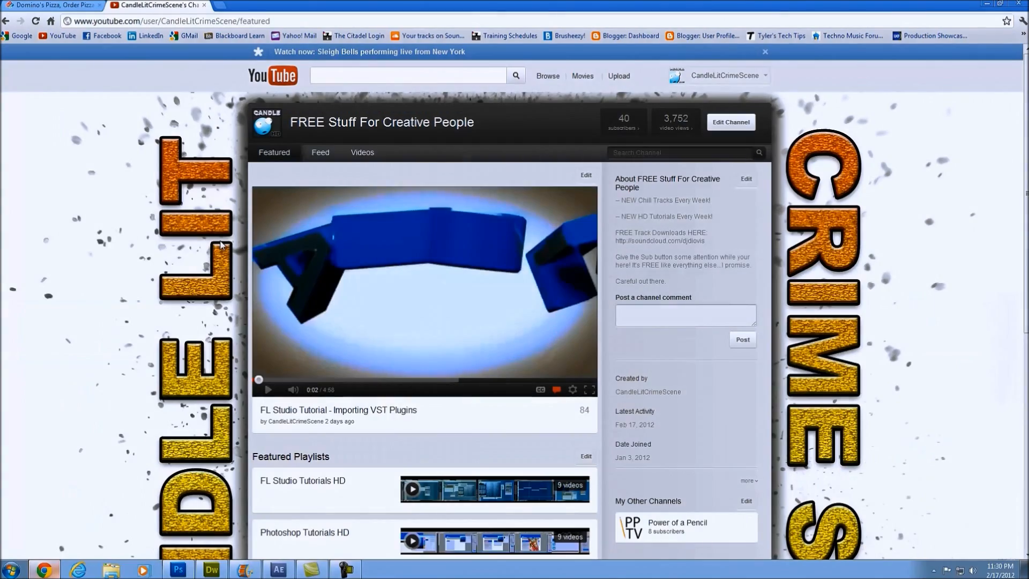
- Examine how the new background fits along the full length of the channel's Featured and Videos pages
{"action": "scroll", "coordinate": [221, 244], "scroll_direction": "down", "scroll_amount": 5}
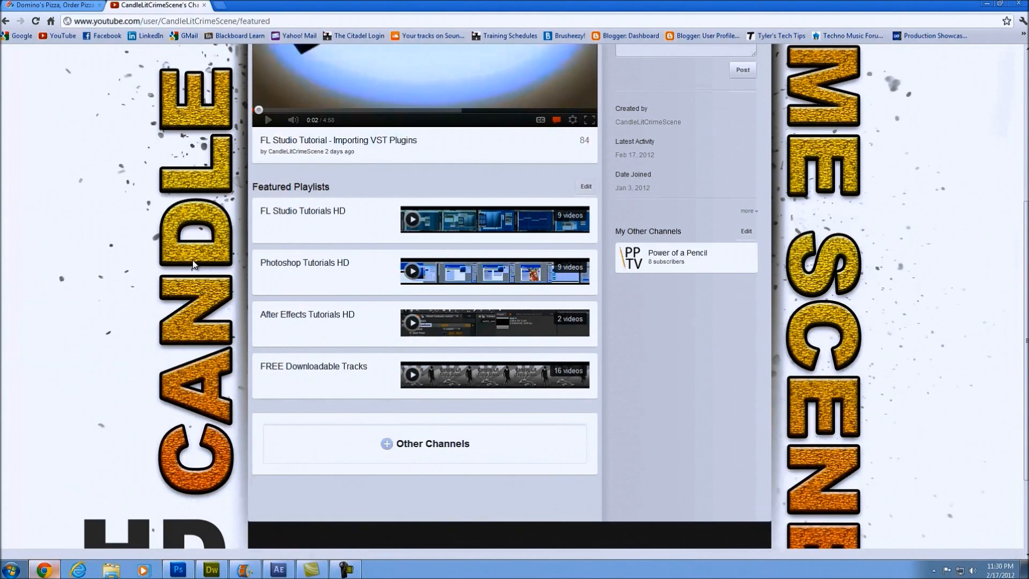
{"action": "scroll", "coordinate": [192, 260], "scroll_direction": "up", "scroll_amount": 5}
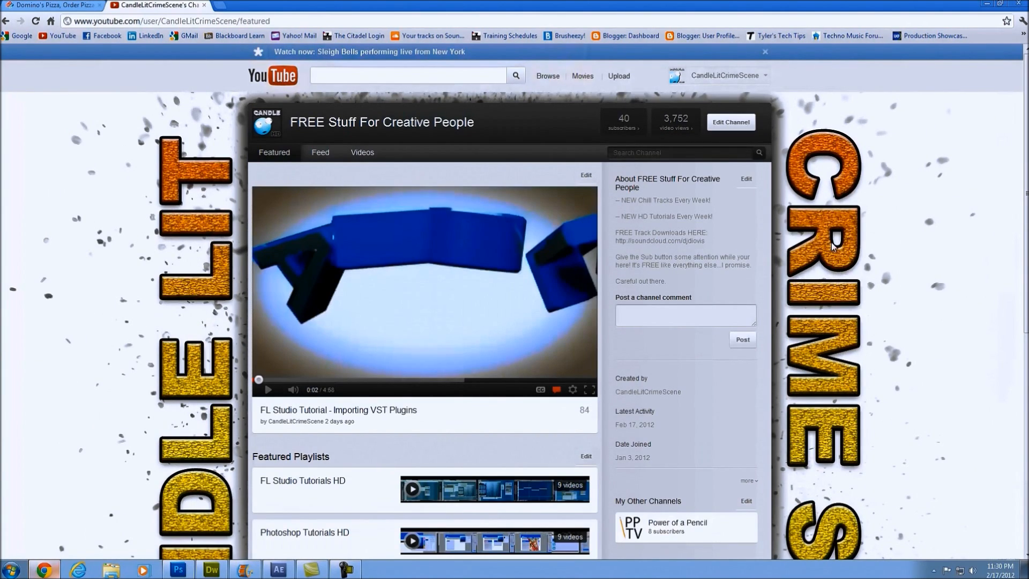
{"action": "left_click", "coordinate": [364, 154]}
{"action": "scroll", "coordinate": [156, 349], "scroll_direction": "down", "scroll_amount": 18}
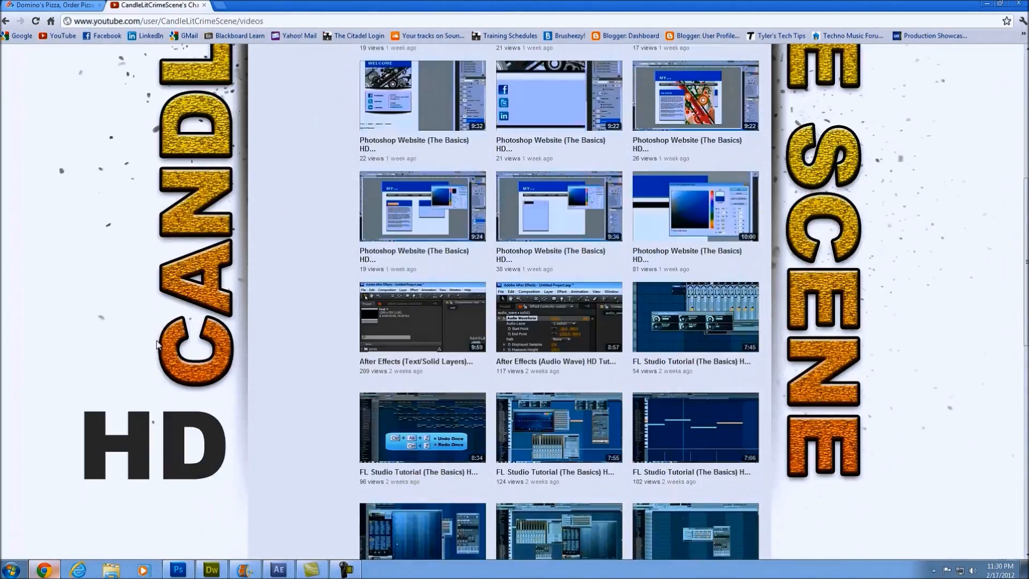
{"action": "scroll", "coordinate": [159, 345], "scroll_direction": "up", "scroll_amount": 13}
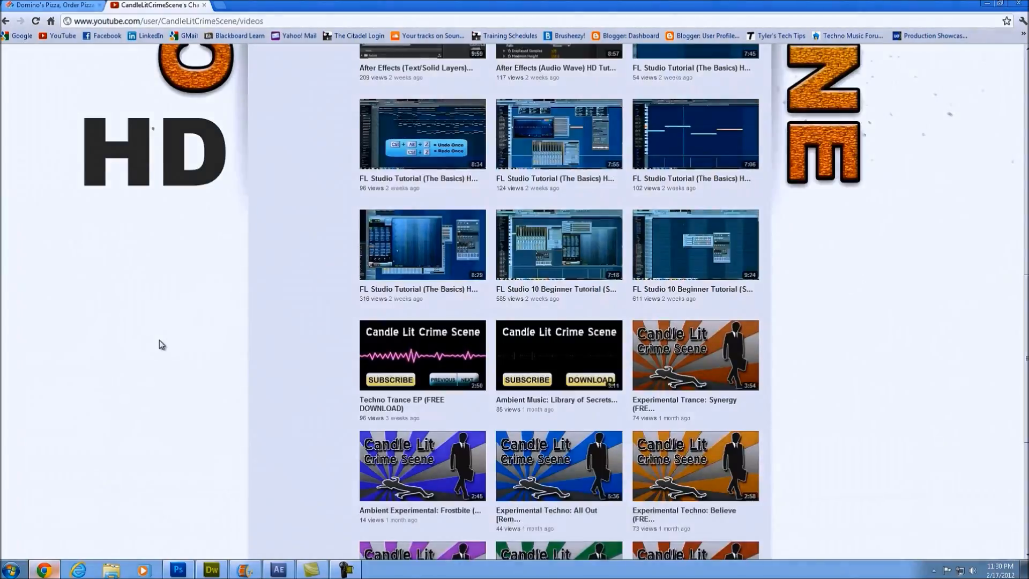
{"action": "scroll", "coordinate": [176, 332], "scroll_direction": "down", "scroll_amount": 3}
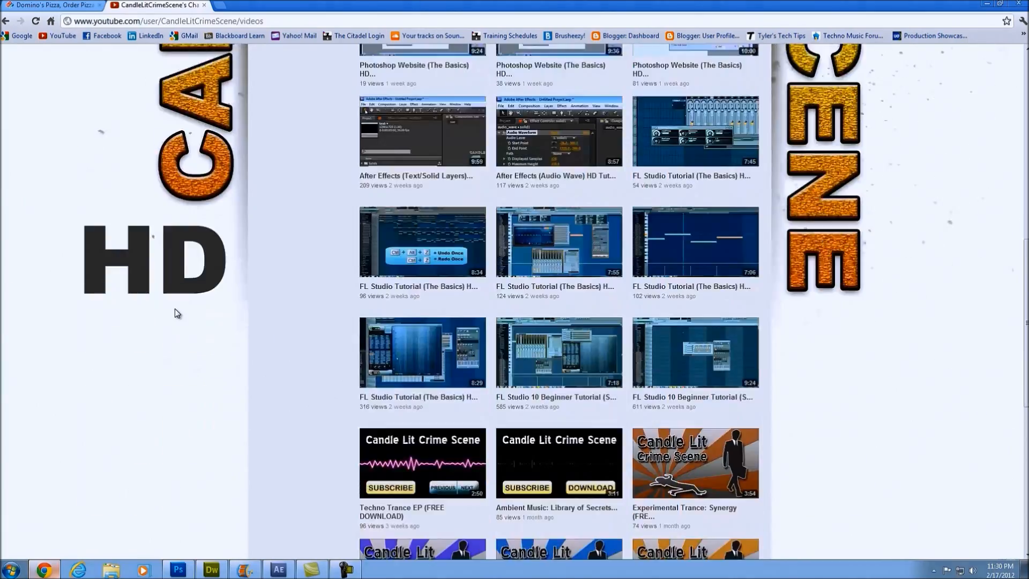